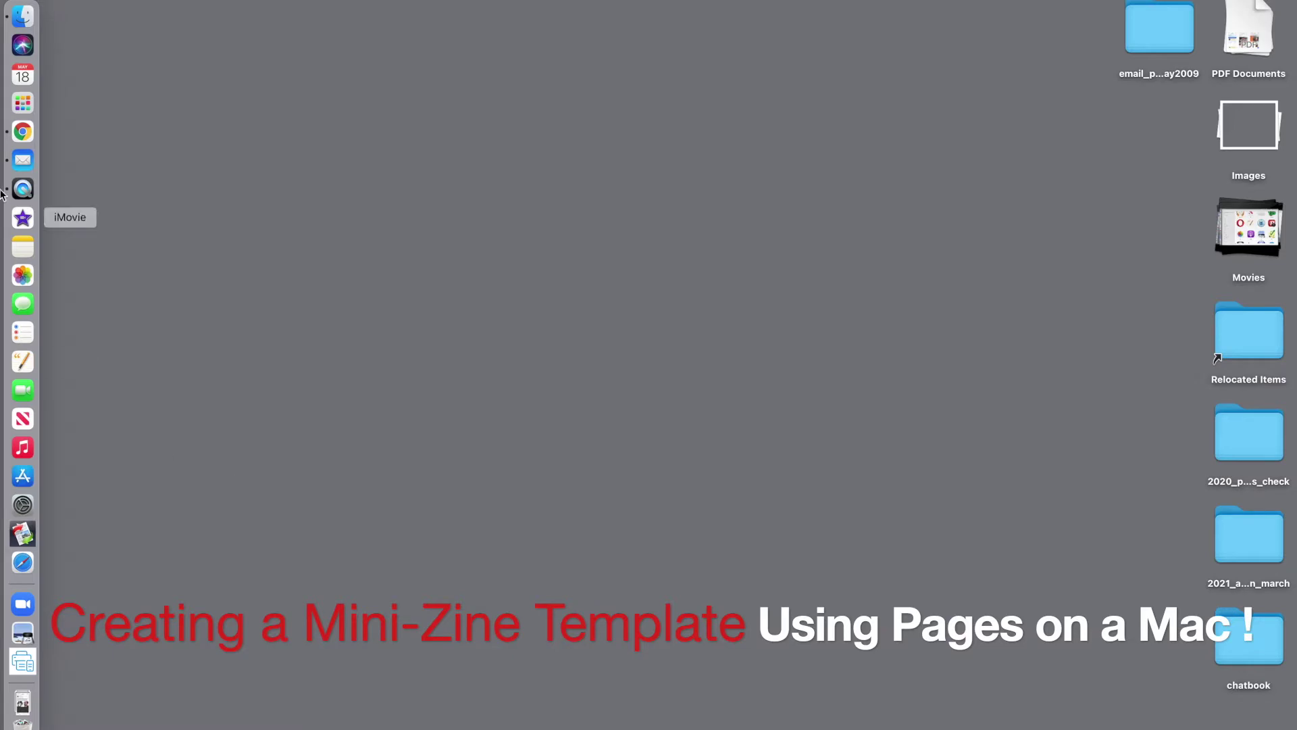
Step: Launch Pages and create a new document from the Basic Blank Landscape template
click(27, 363)
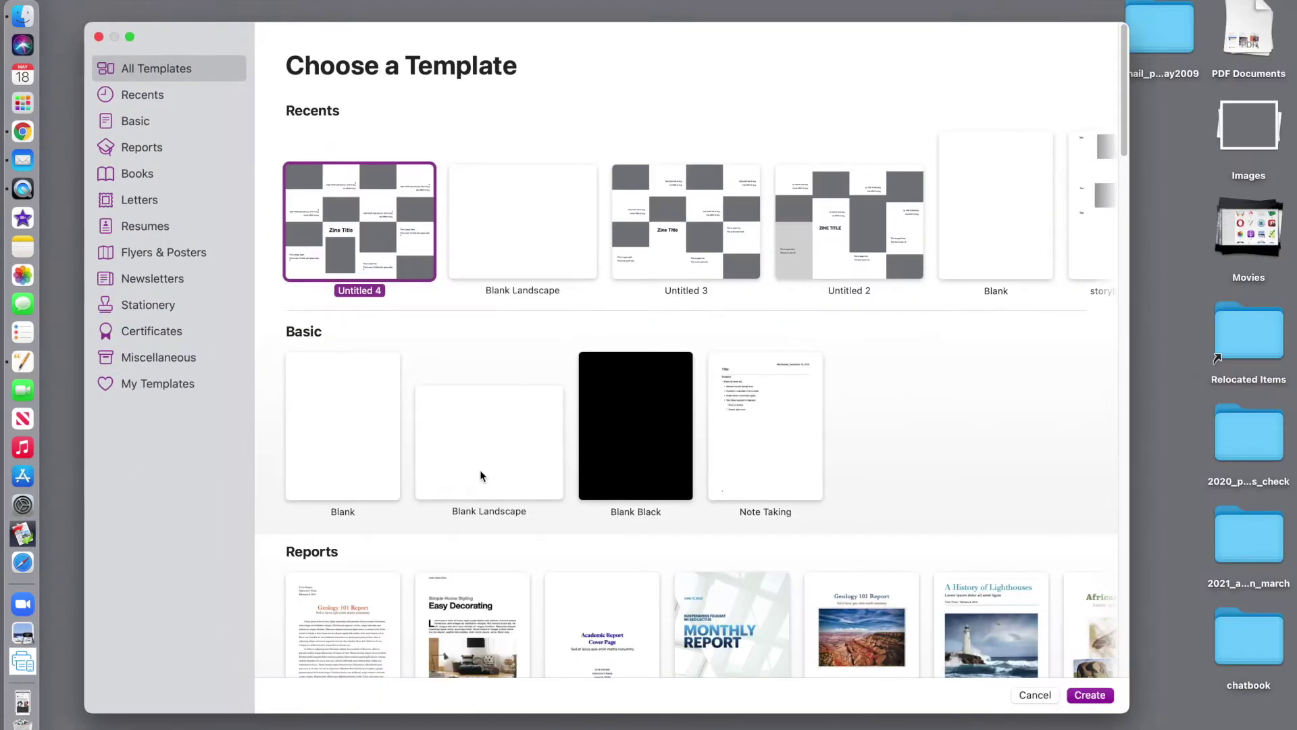
click(481, 474)
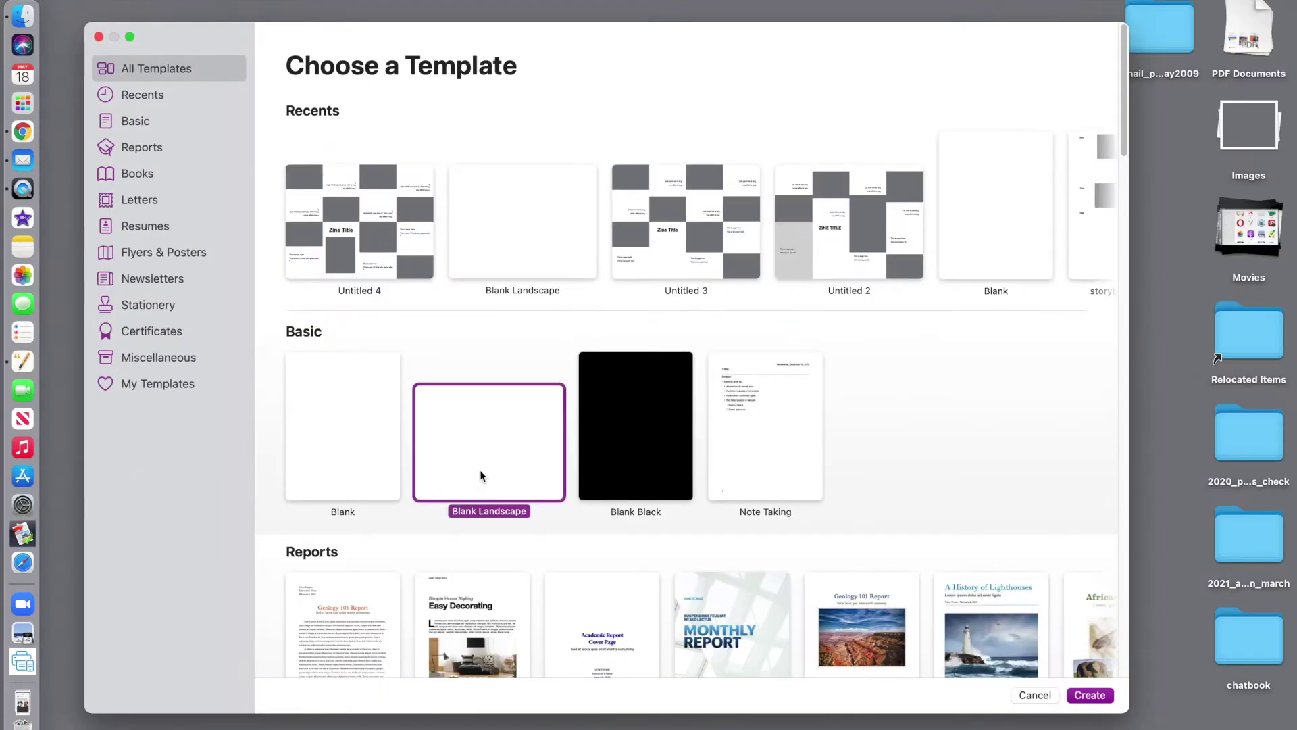
click(1088, 694)
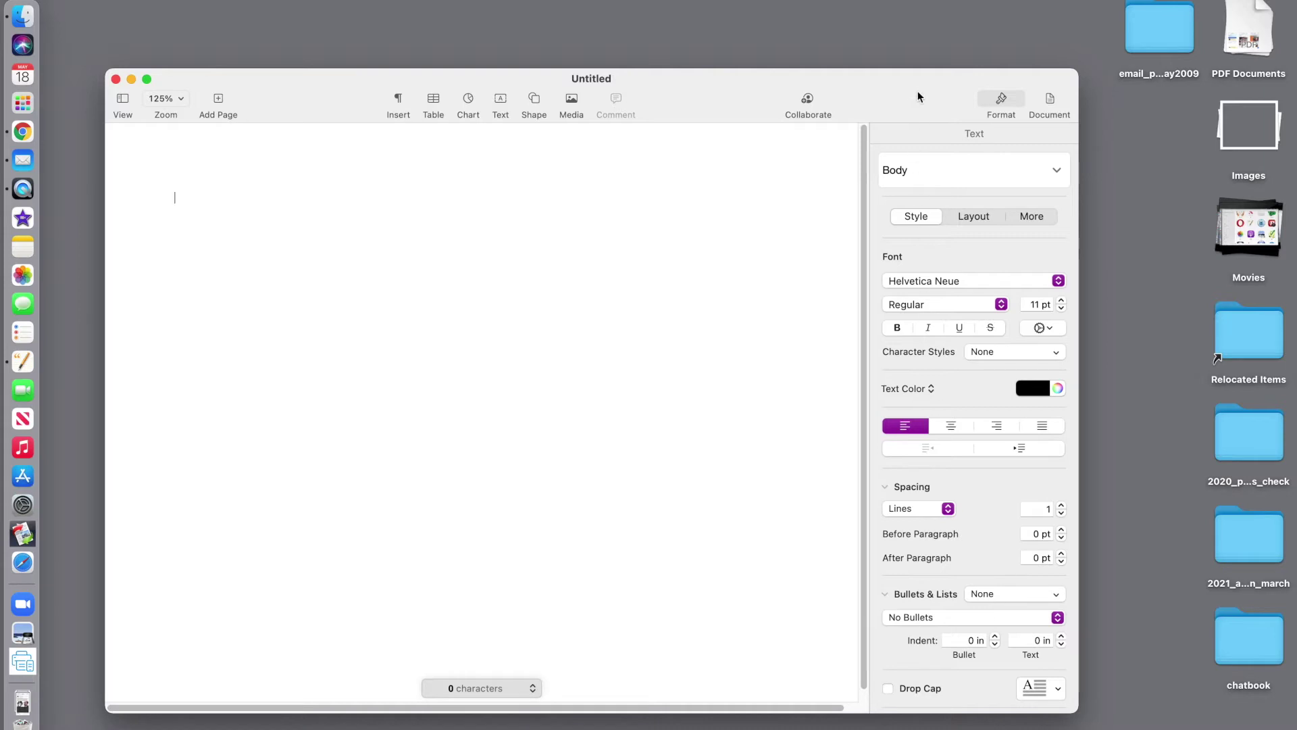
Step: In Document settings, turn off header and document body, converting to a page layout document
click(1007, 108)
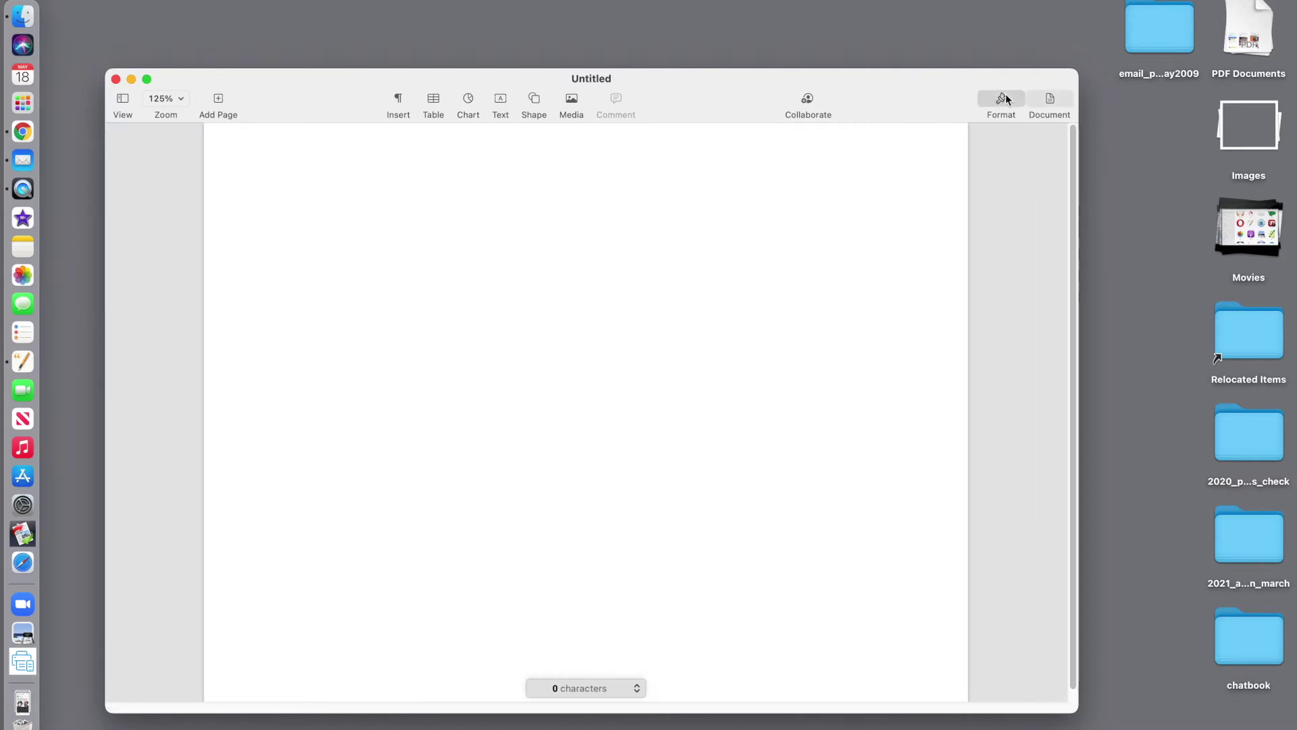
click(1005, 96)
click(1056, 99)
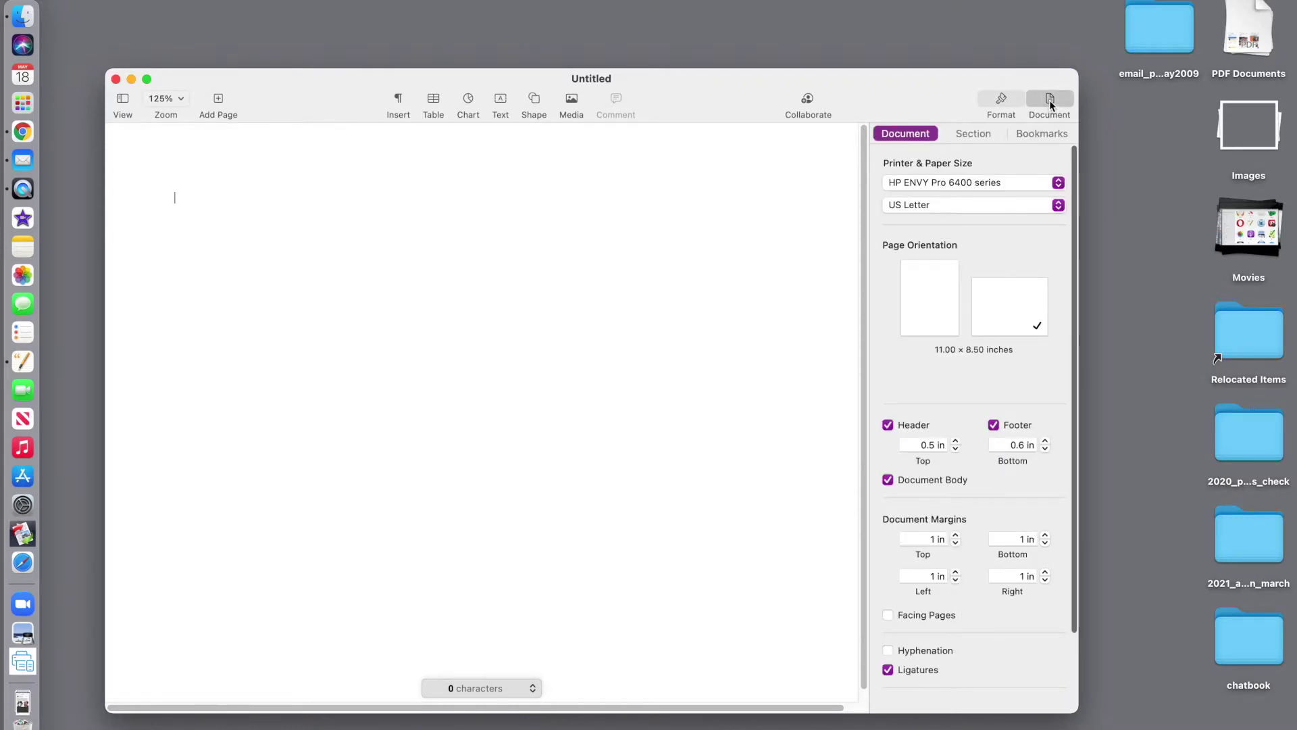
click(889, 425)
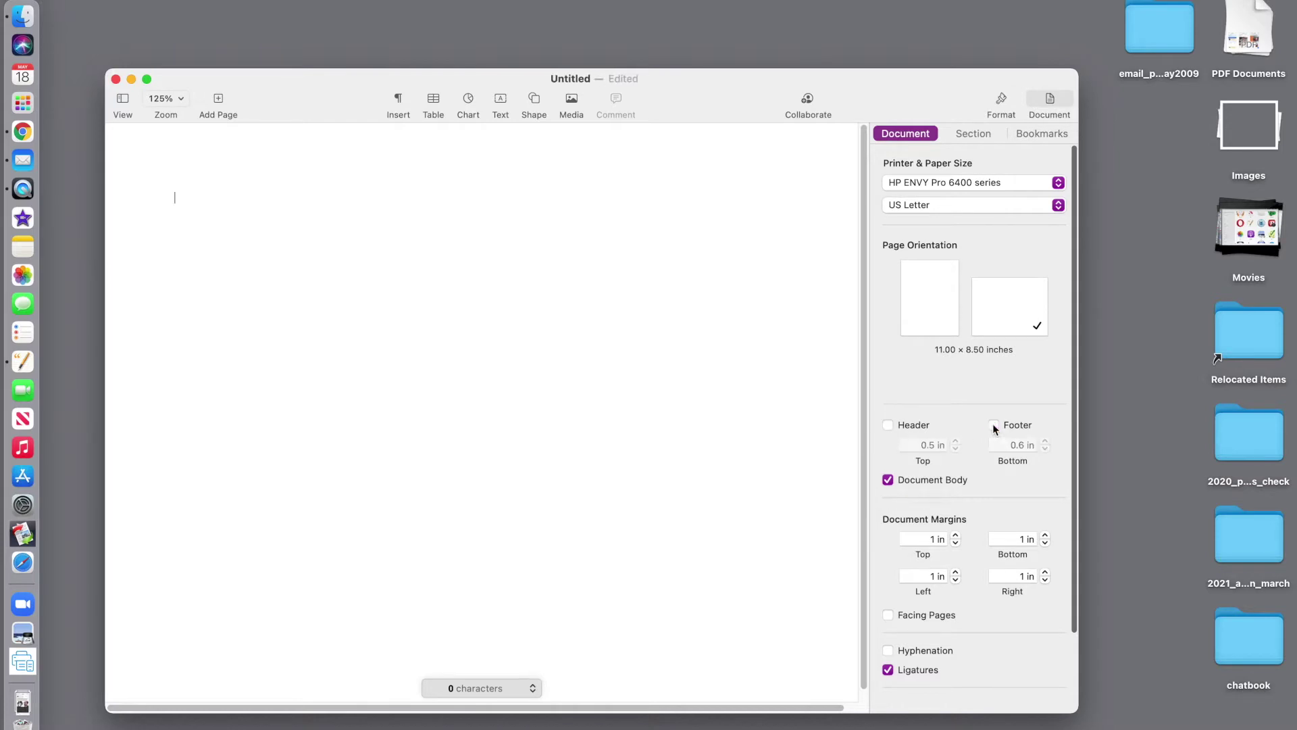
click(888, 481)
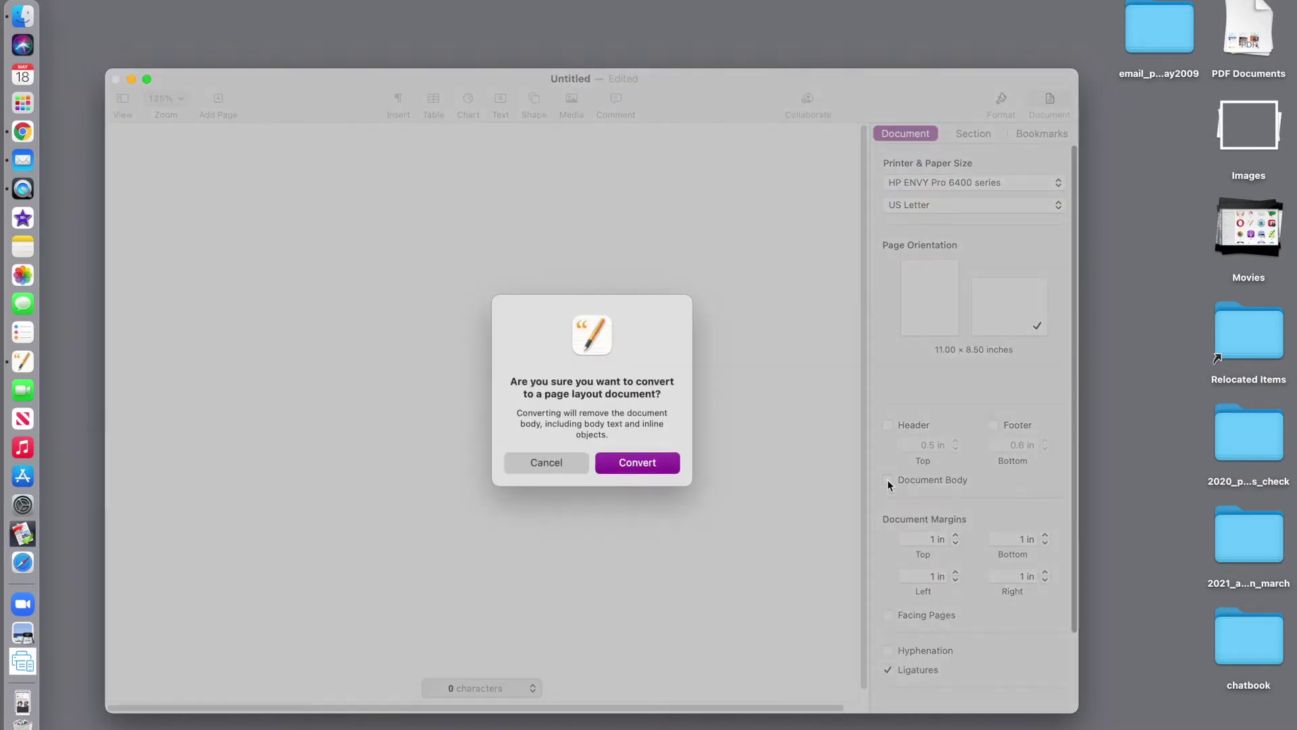
click(638, 462)
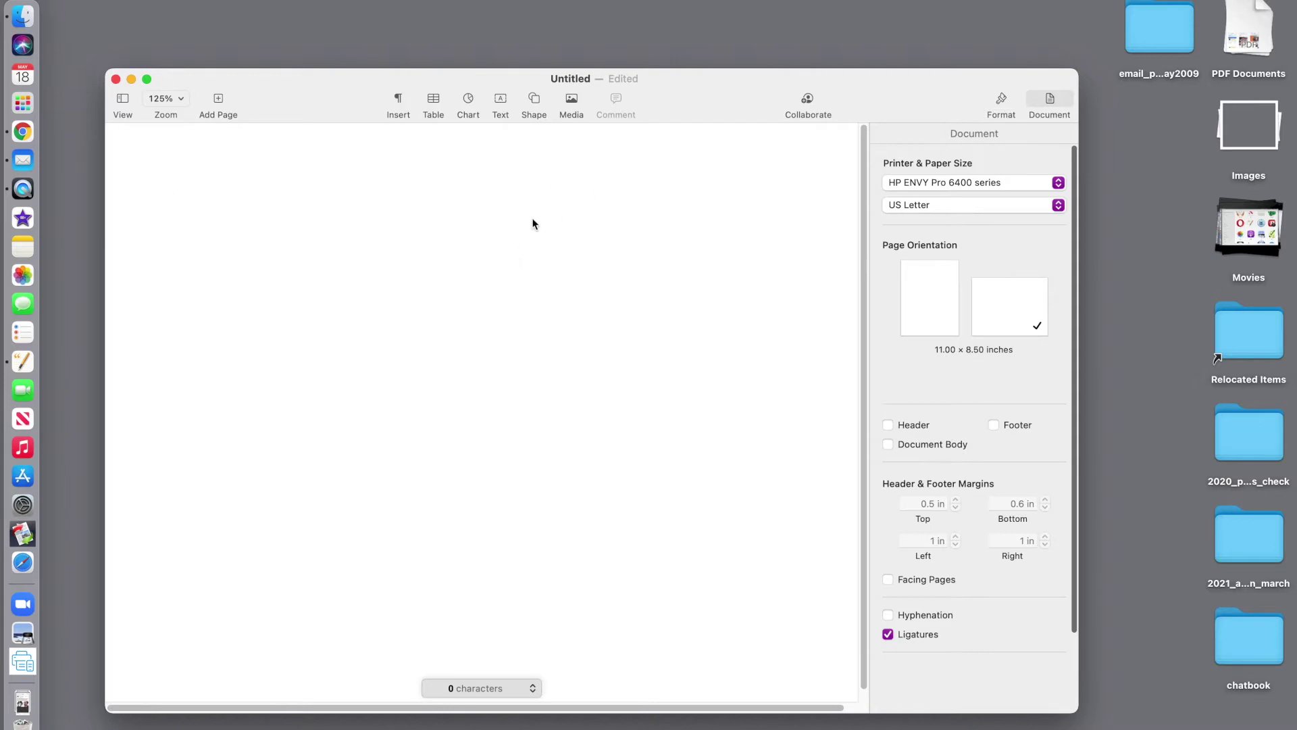
click(501, 103)
Step: Insert a square shape and size it to 2.75 in wide by 4.25 in high
click(534, 100)
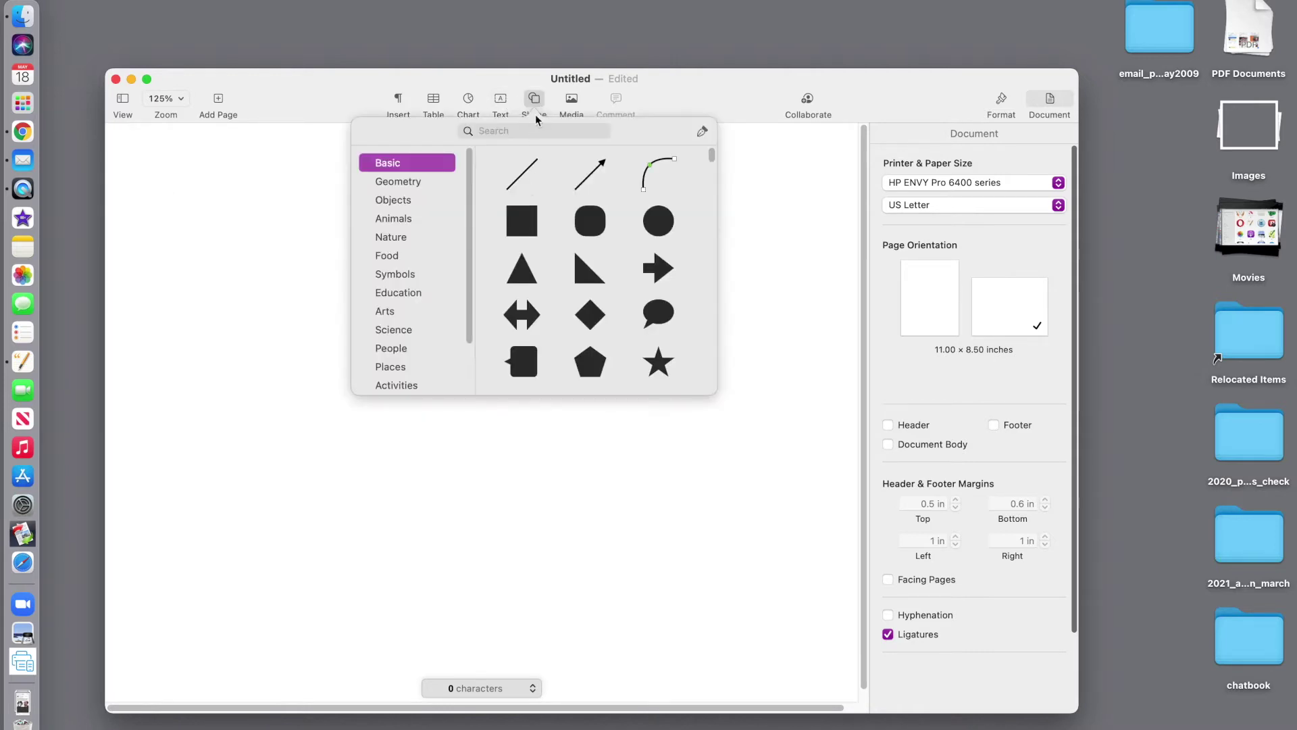
click(523, 221)
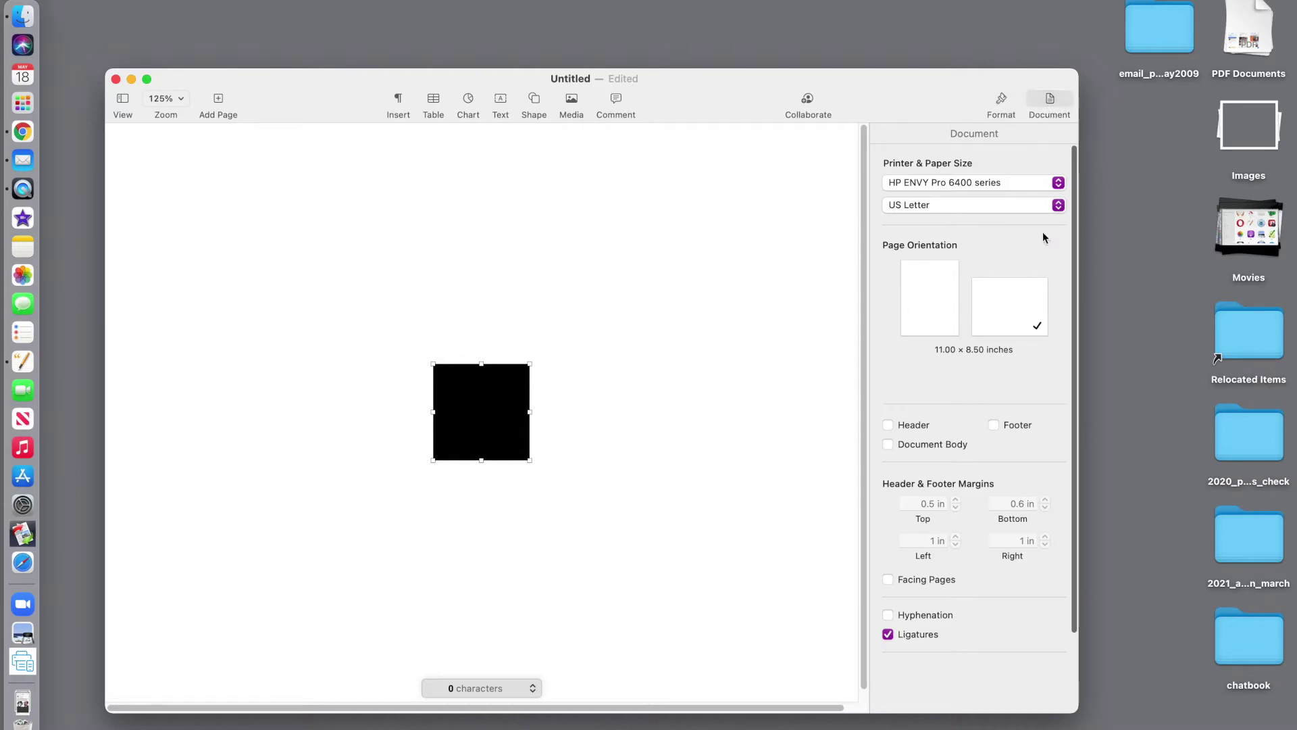
click(1001, 108)
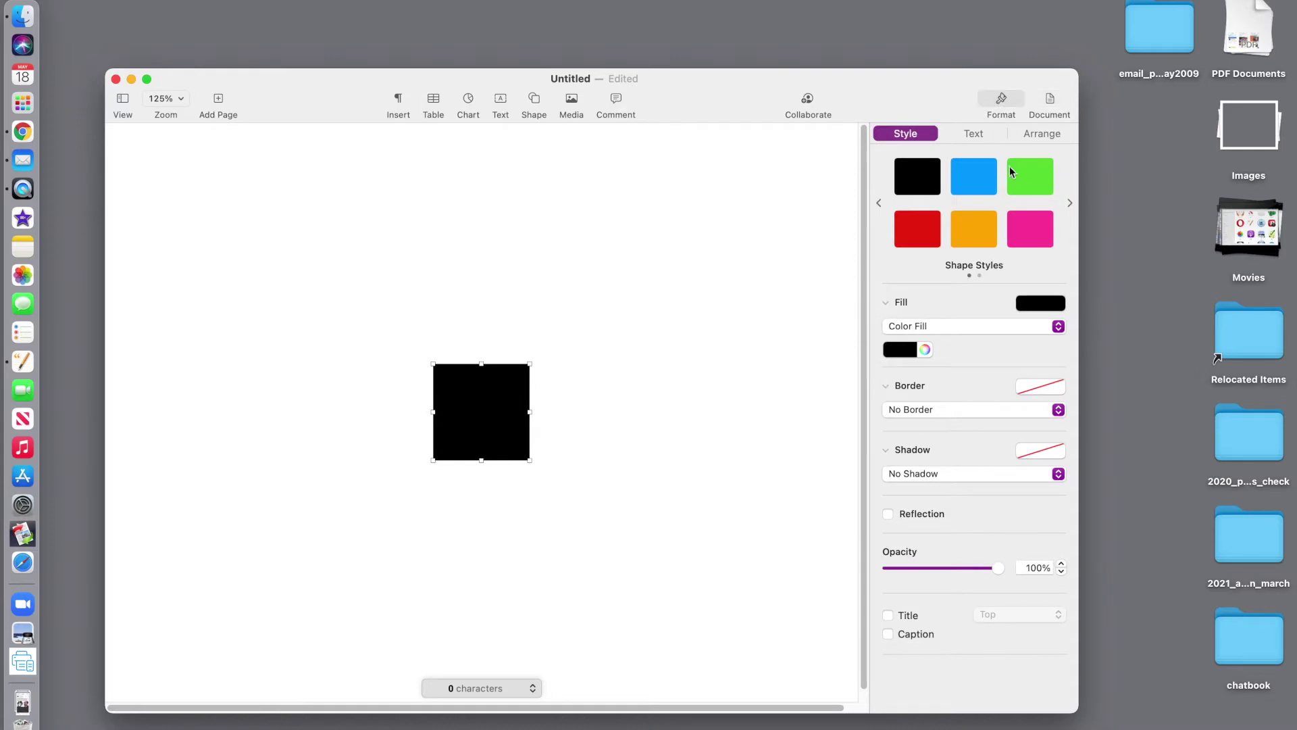
click(1040, 135)
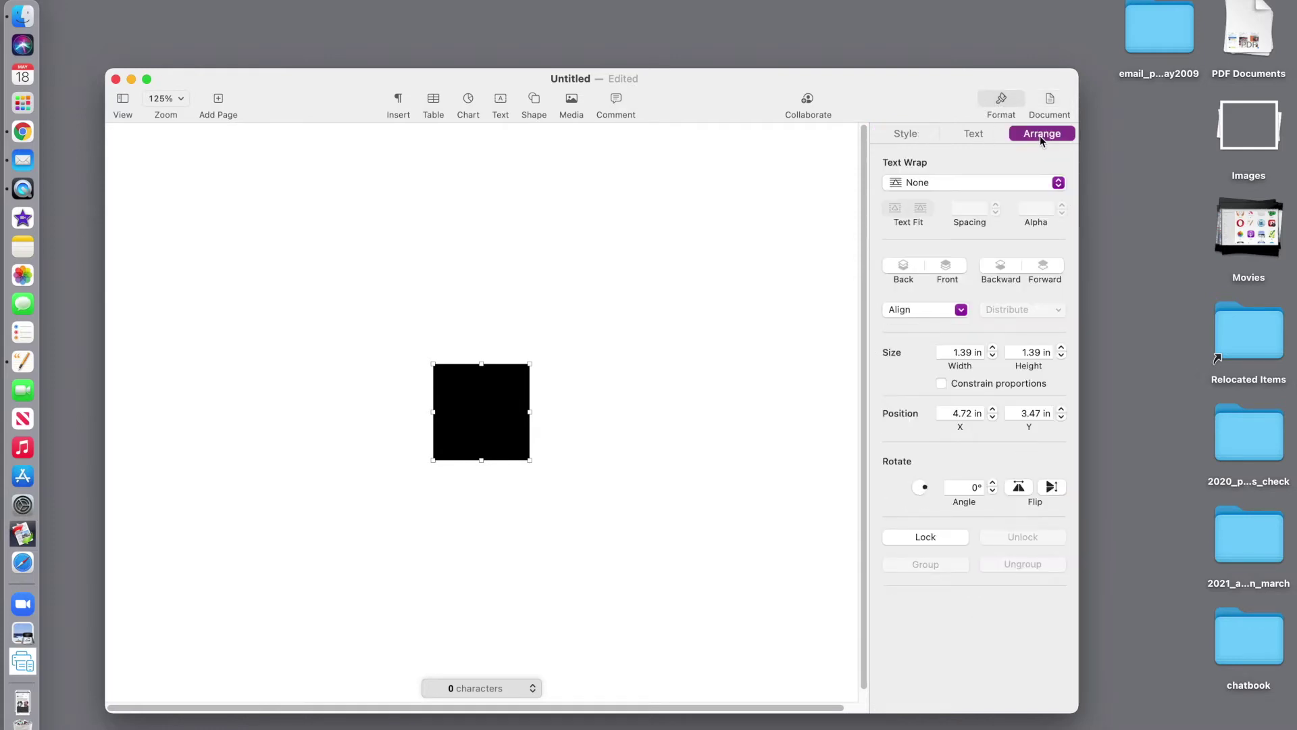
double_click(950, 354)
text(2.75)
double_click(1032, 352)
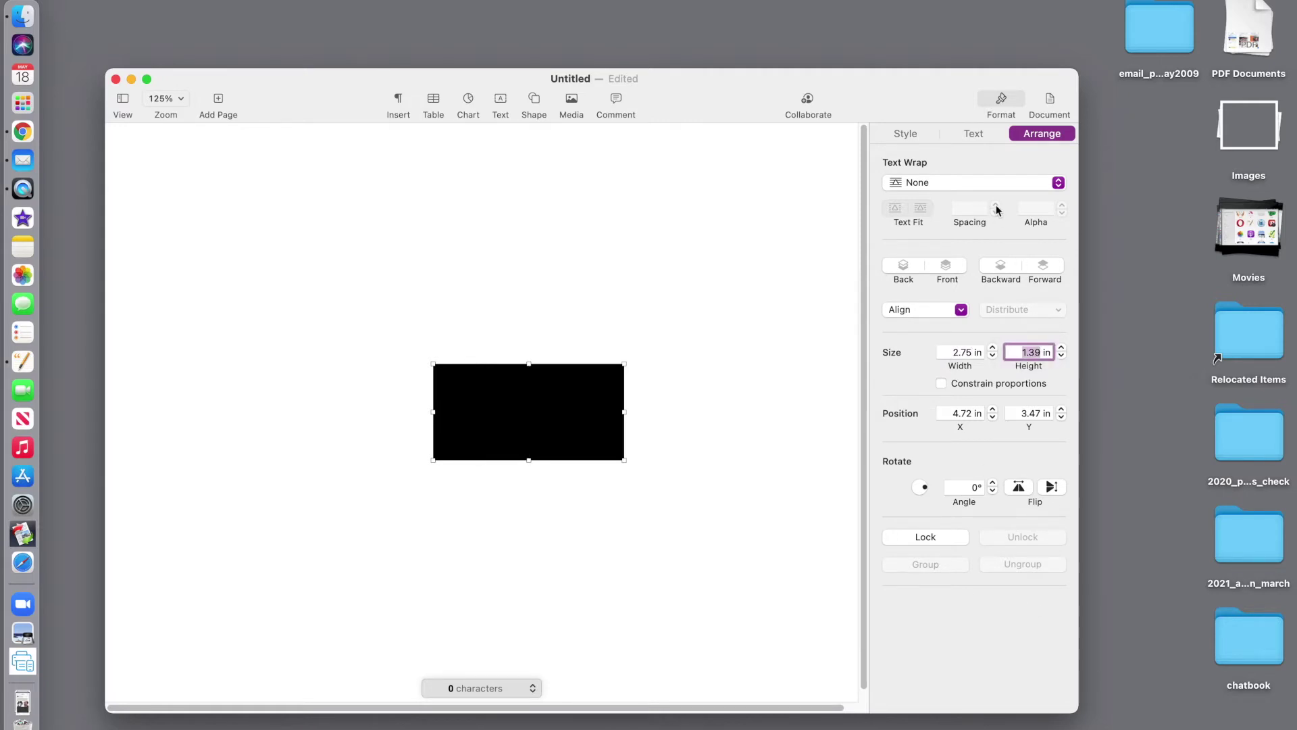
text(4,25)
key(Return)
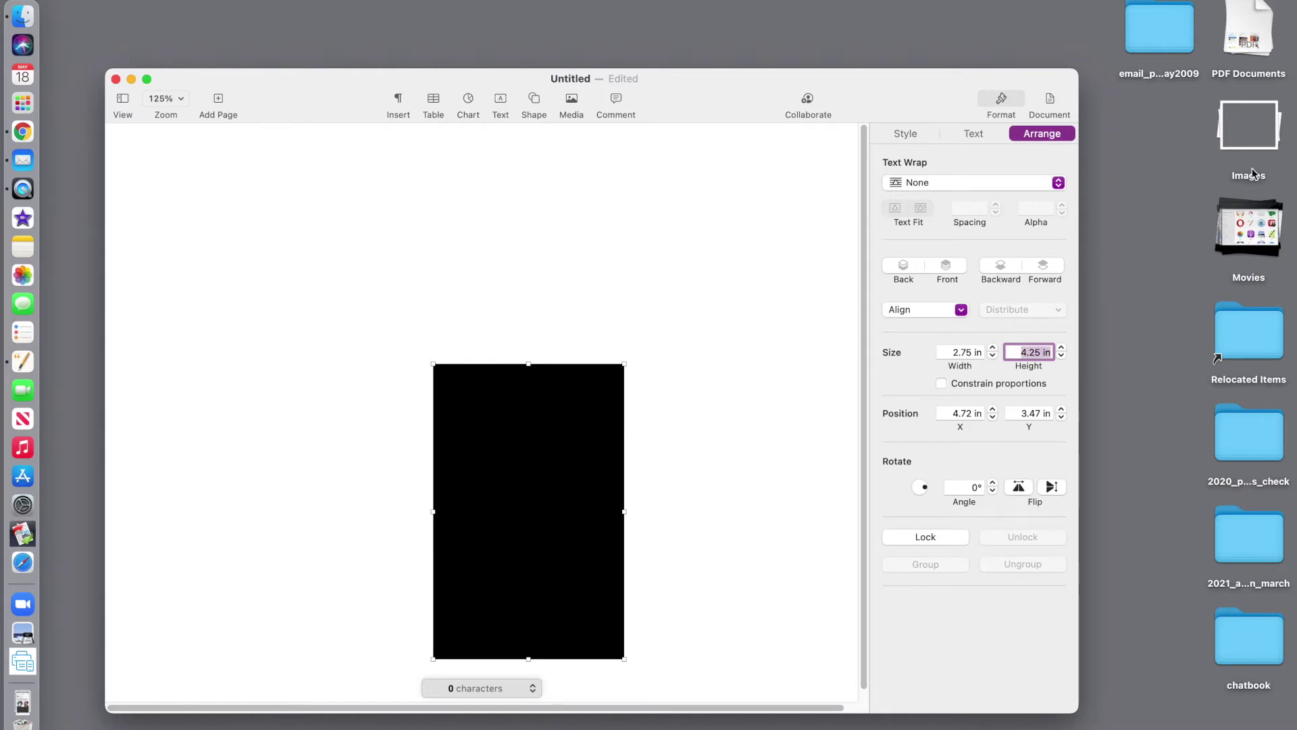
Step: Change the rectangle's fill from black to light grey
click(904, 134)
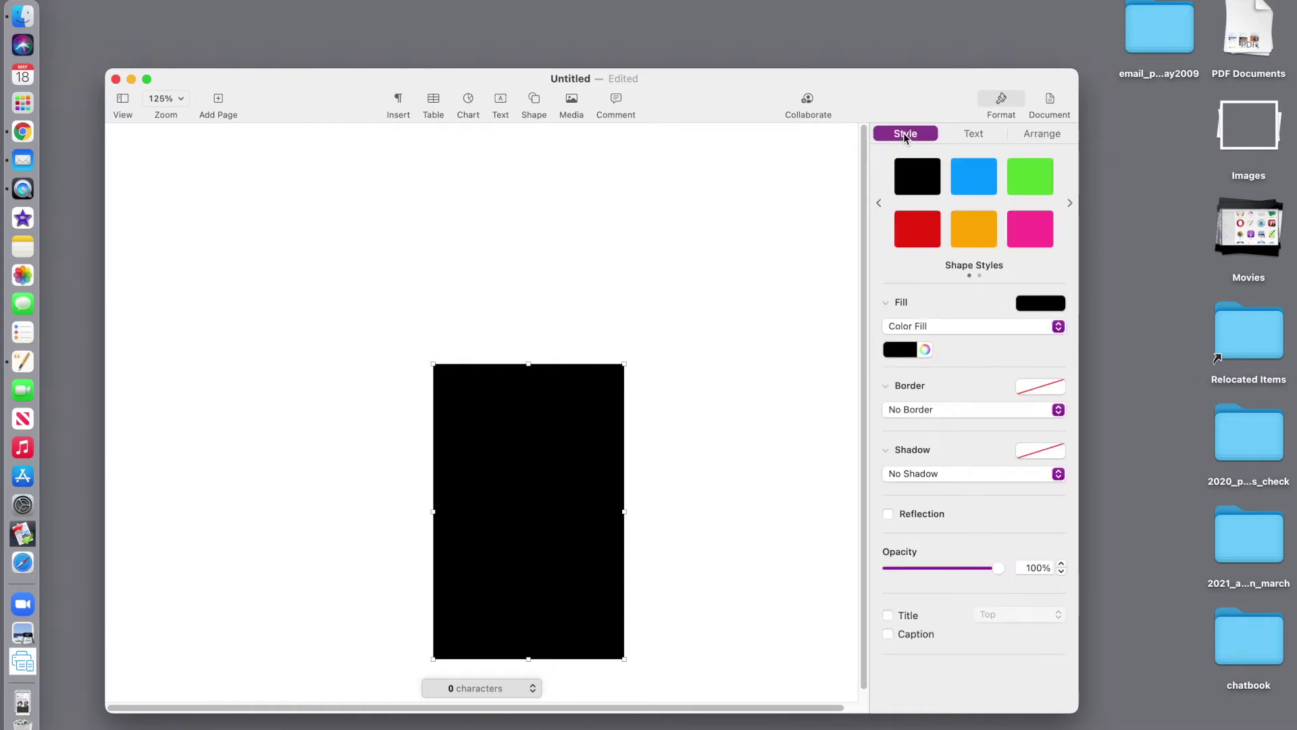
click(1069, 206)
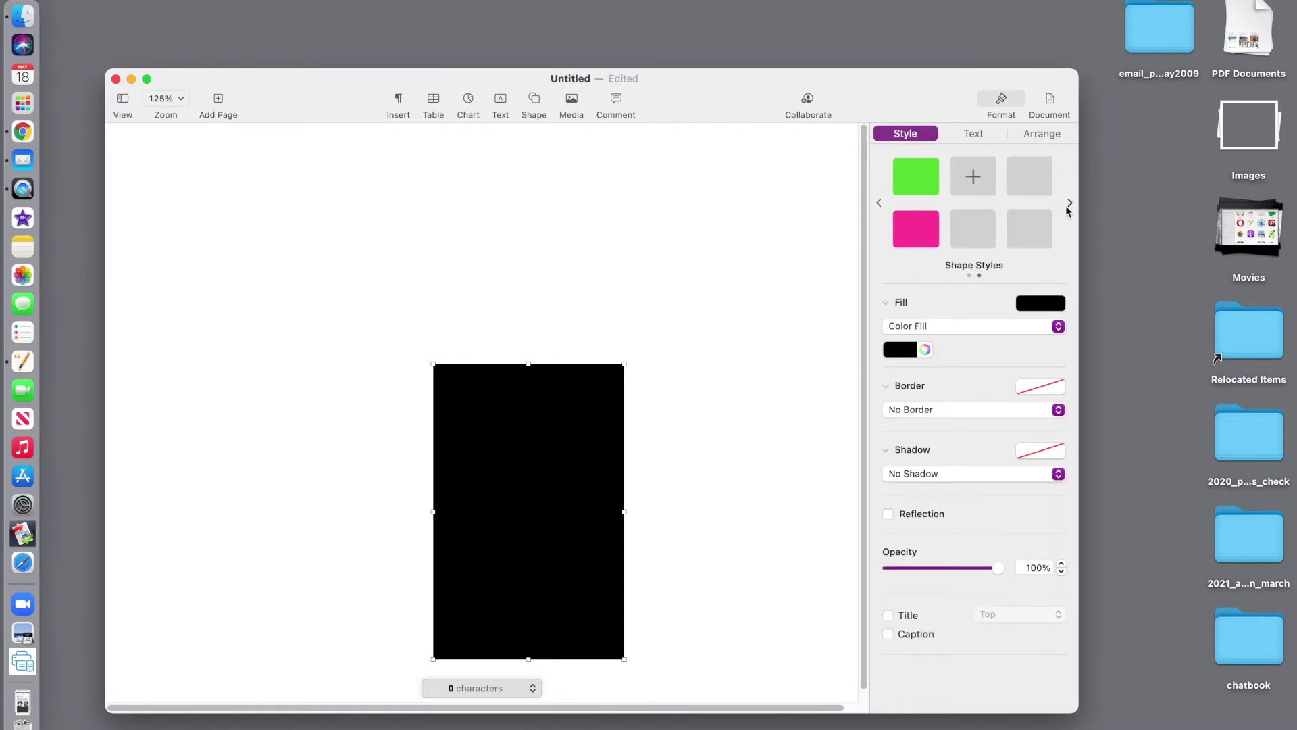
click(1047, 305)
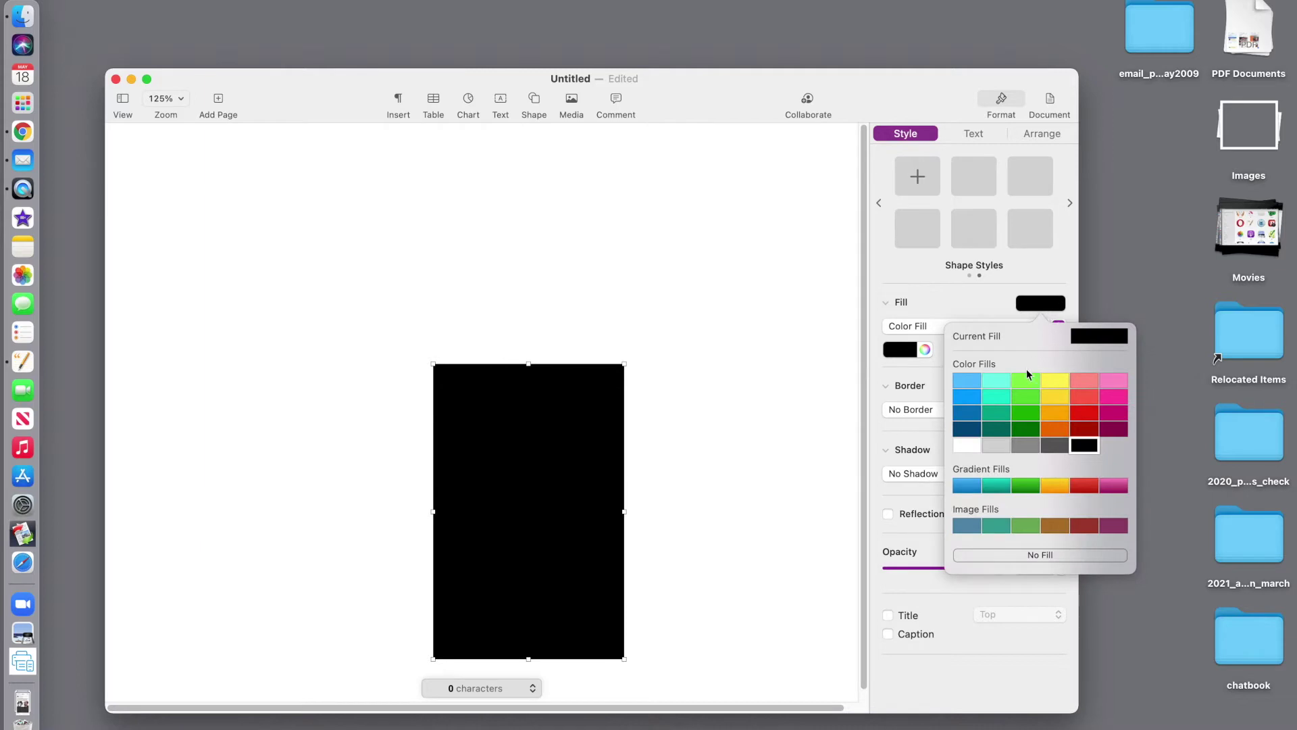
click(997, 446)
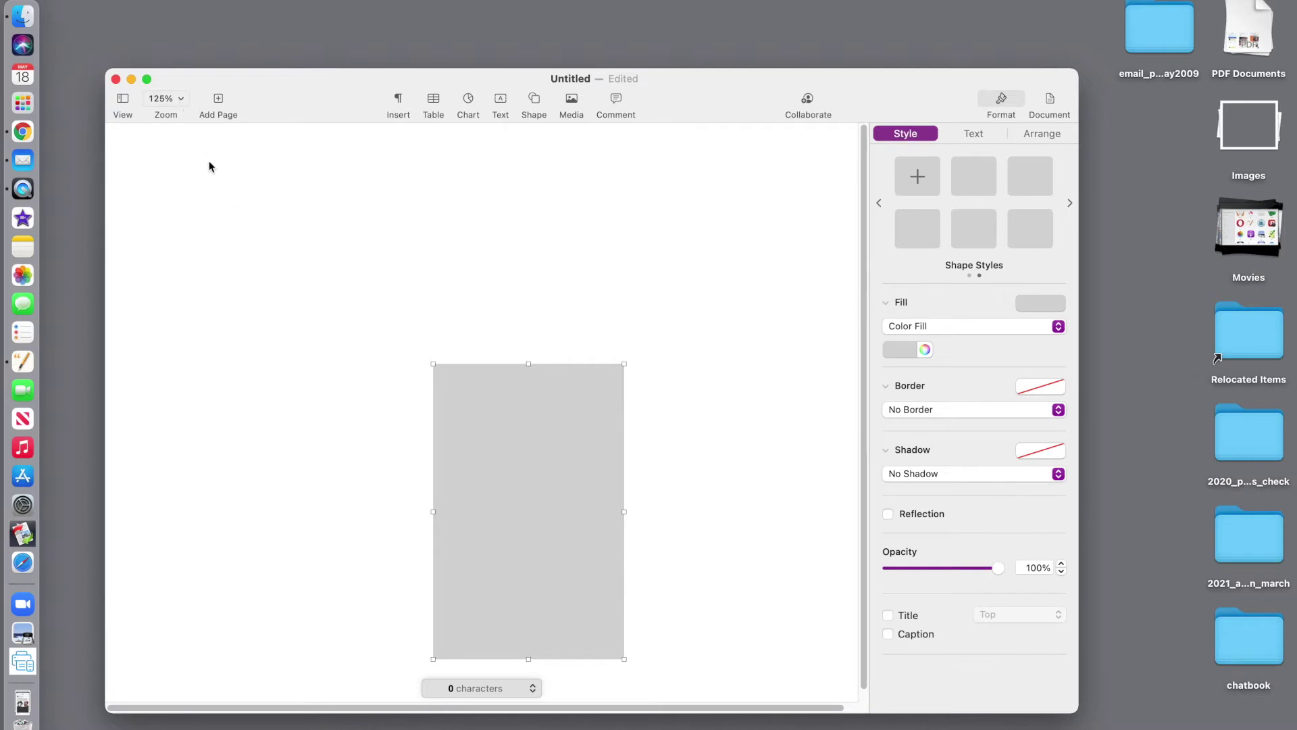
Step: Zoom to 100% and move the grey rectangle to the page's lower-left corner
click(177, 100)
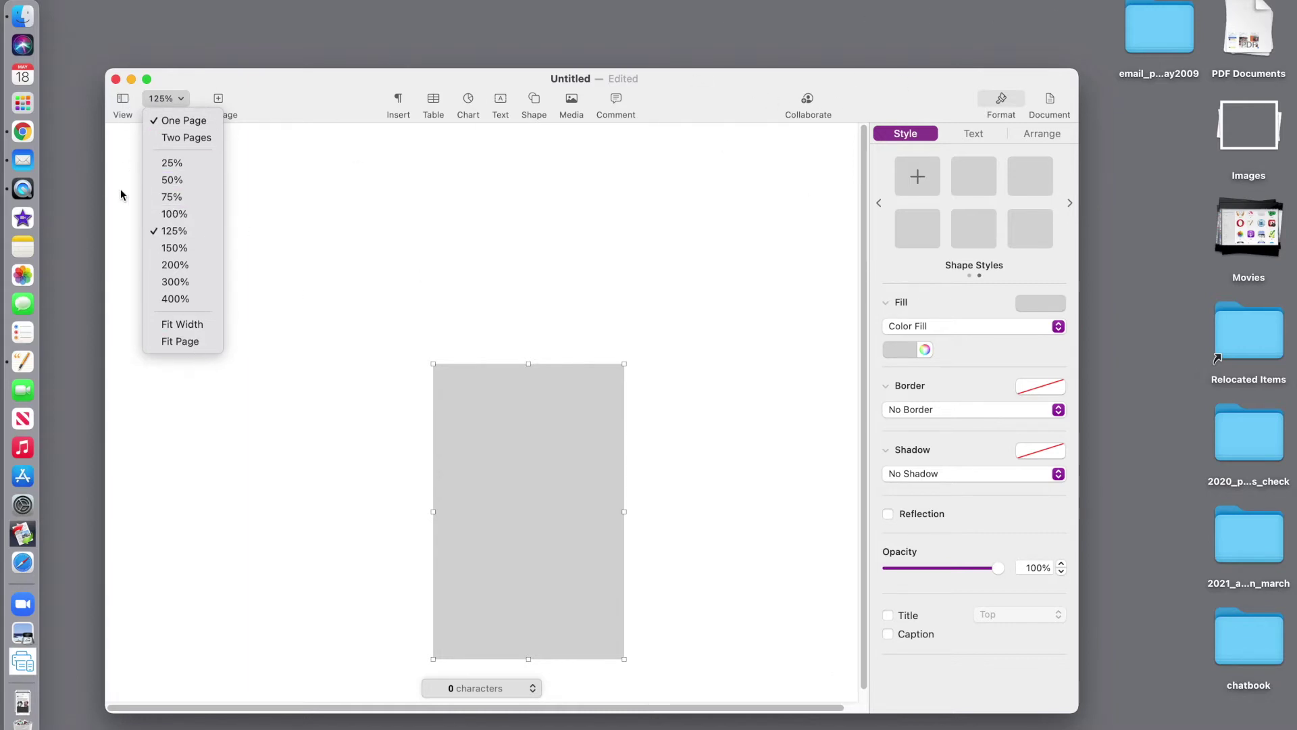
click(174, 215)
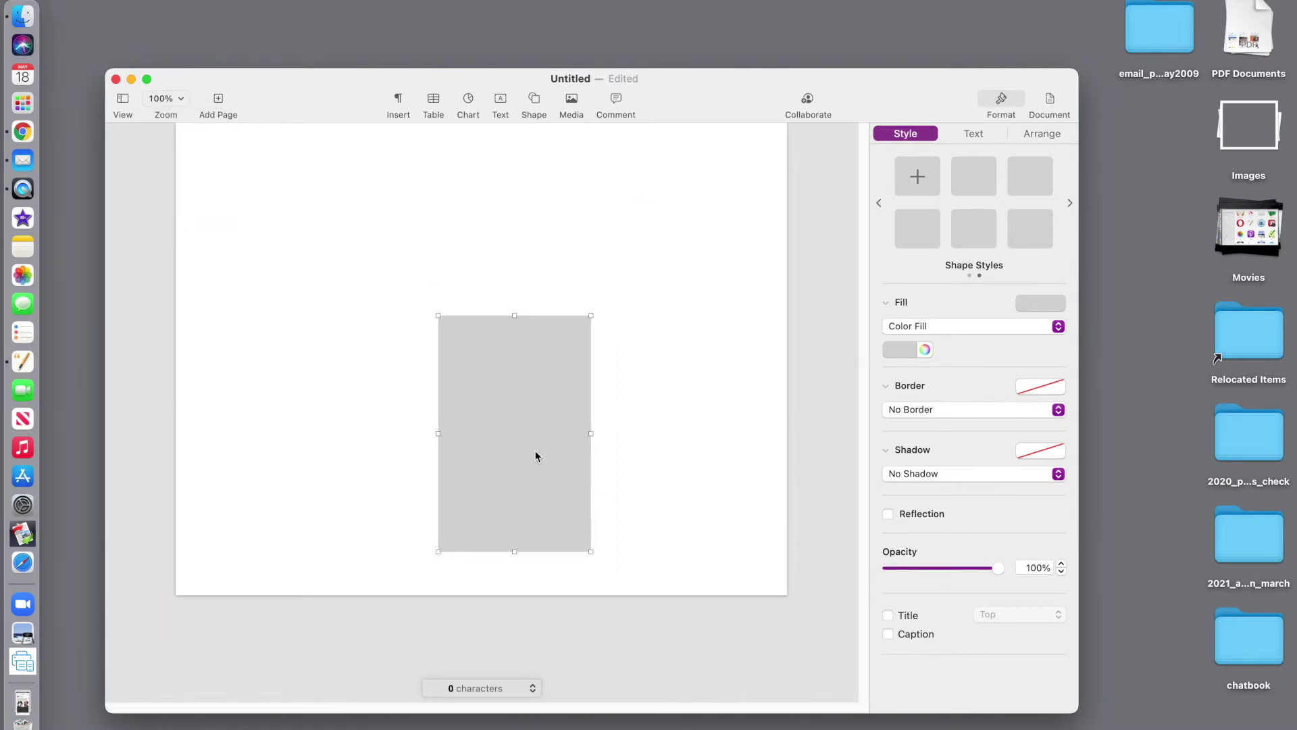
drag(535, 455, 275, 495)
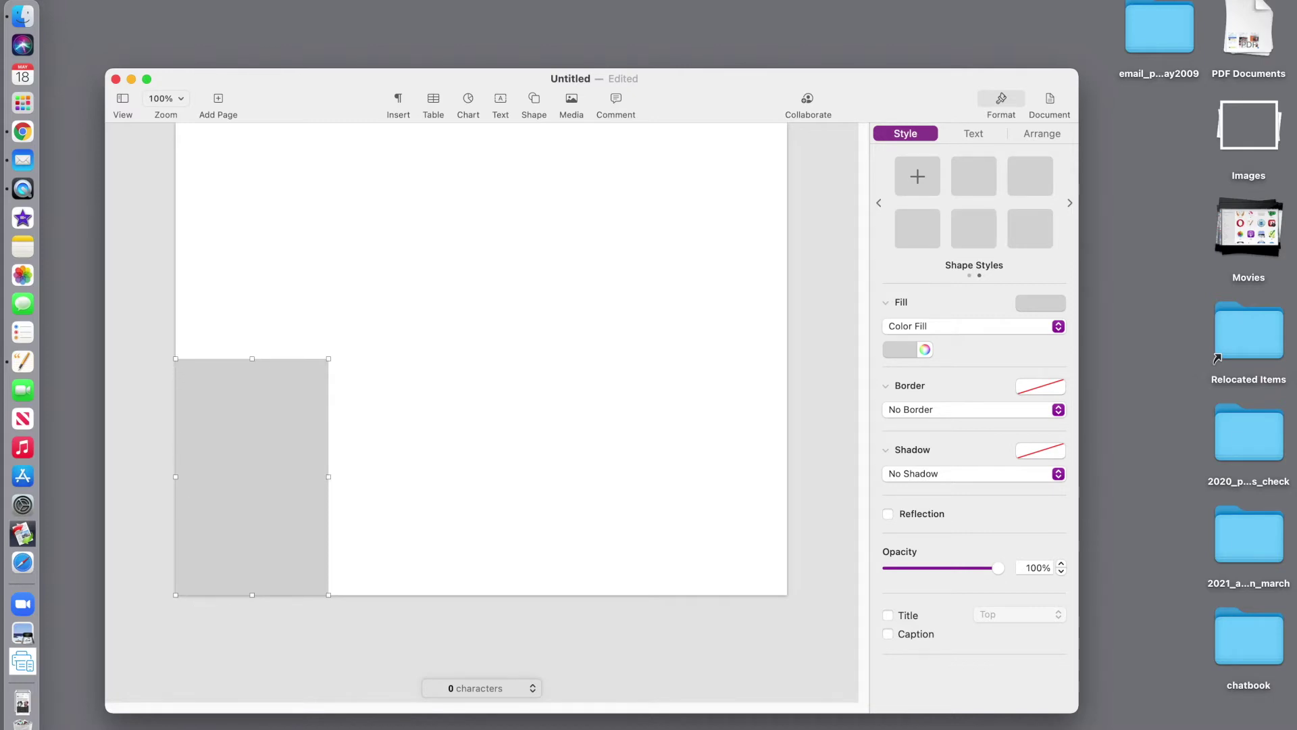
Step: Paste three rectangle copies into alternating top and bottom slots, then add a text box
key(shift+Right)
key(shift+Down)
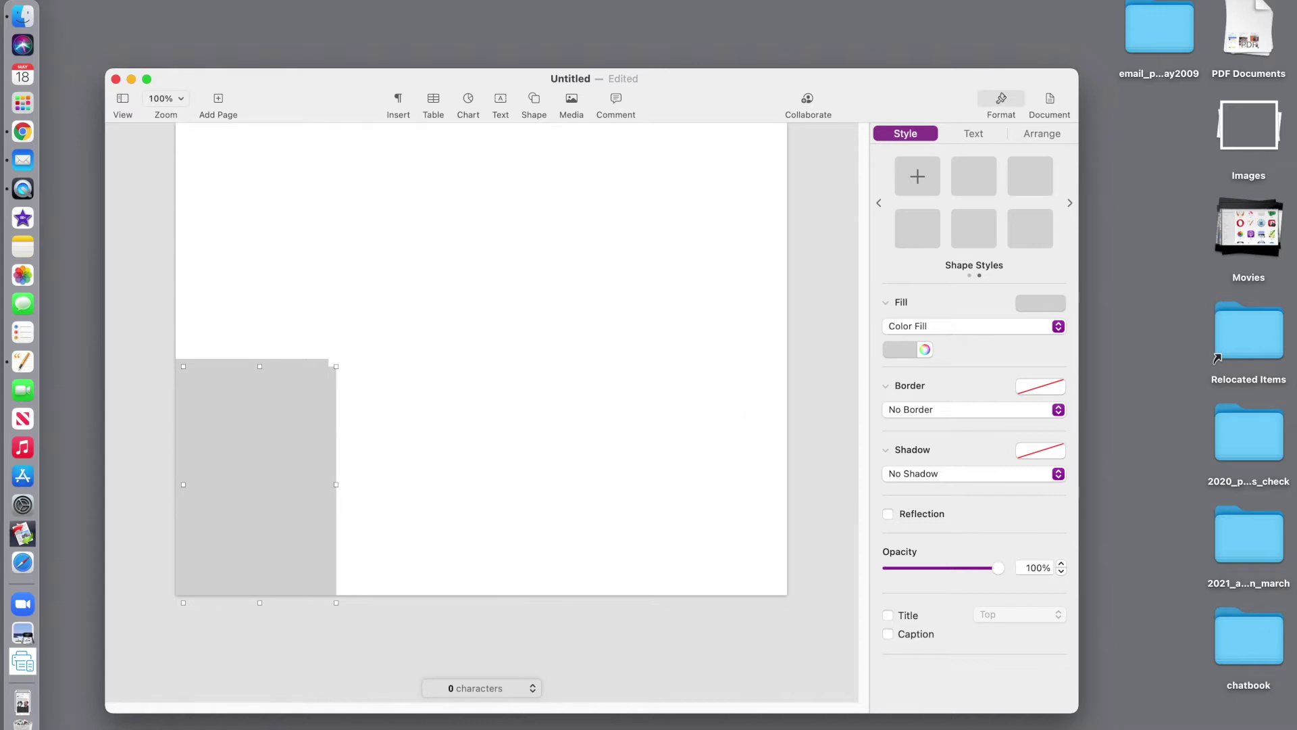
alt+drag(238, 468, 385, 224)
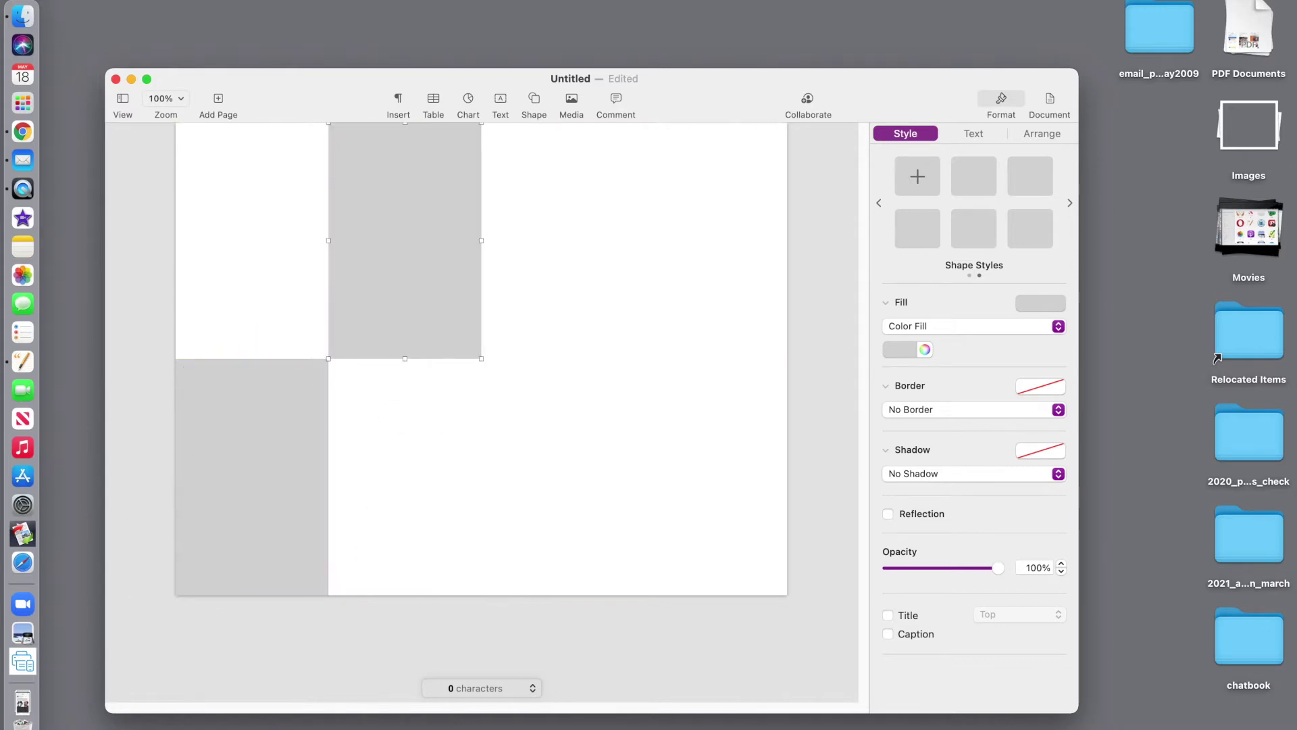
key(super+v)
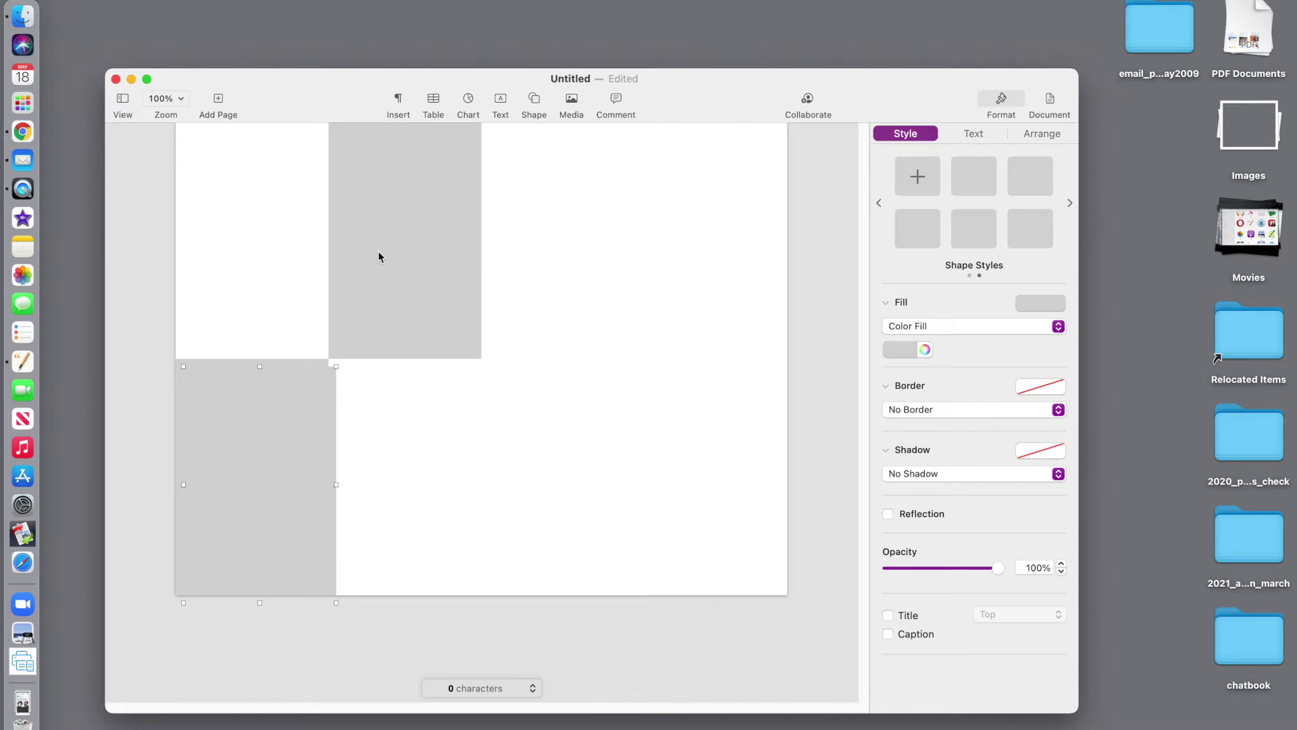
drag(315, 438, 594, 434)
key(super+v)
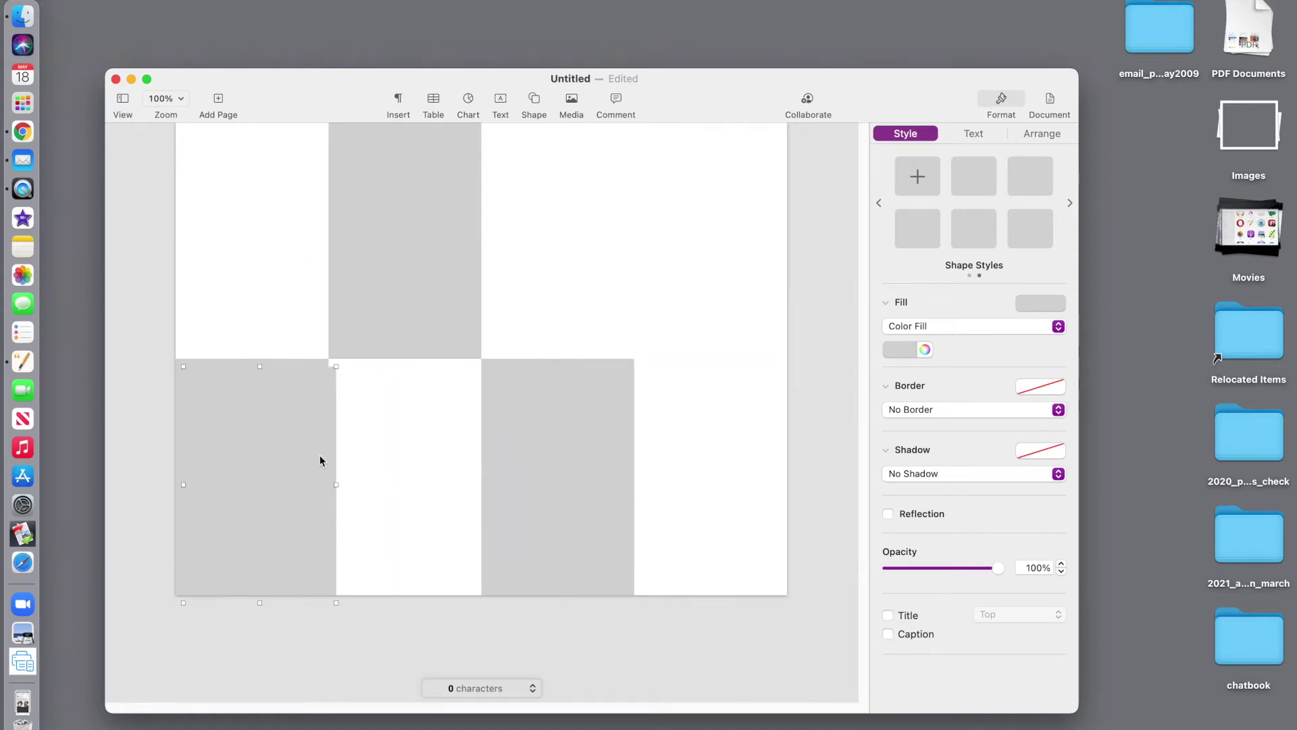
drag(318, 458, 757, 212)
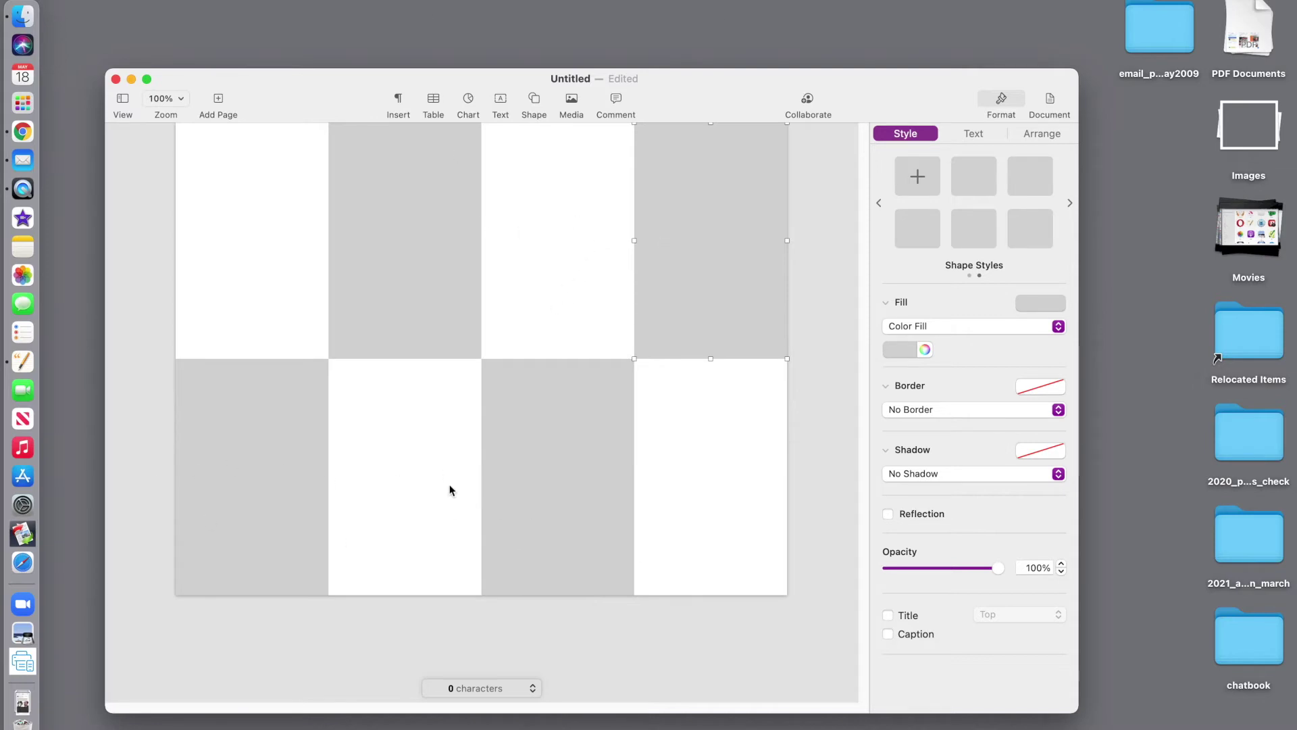
click(501, 103)
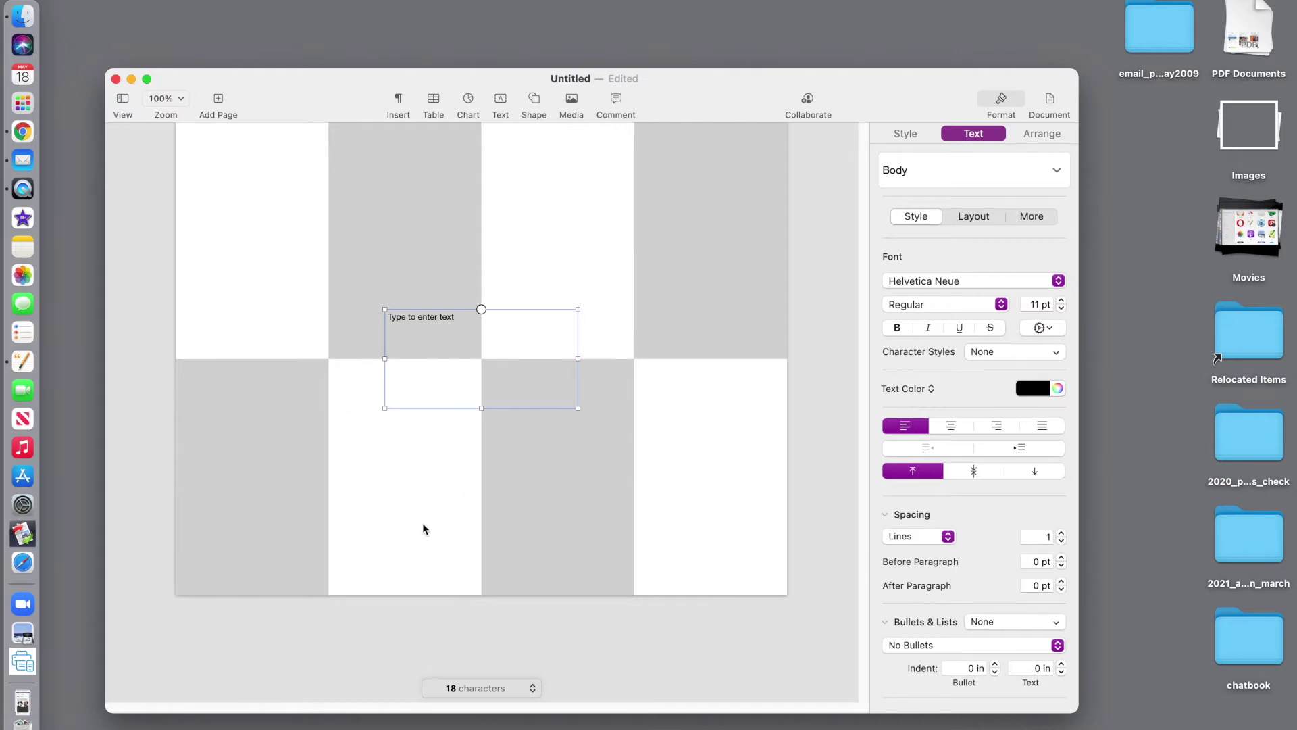
Step: Move the text box onto the lower second panel, narrow it, and type 'Zine Title'
drag(431, 381, 391, 451)
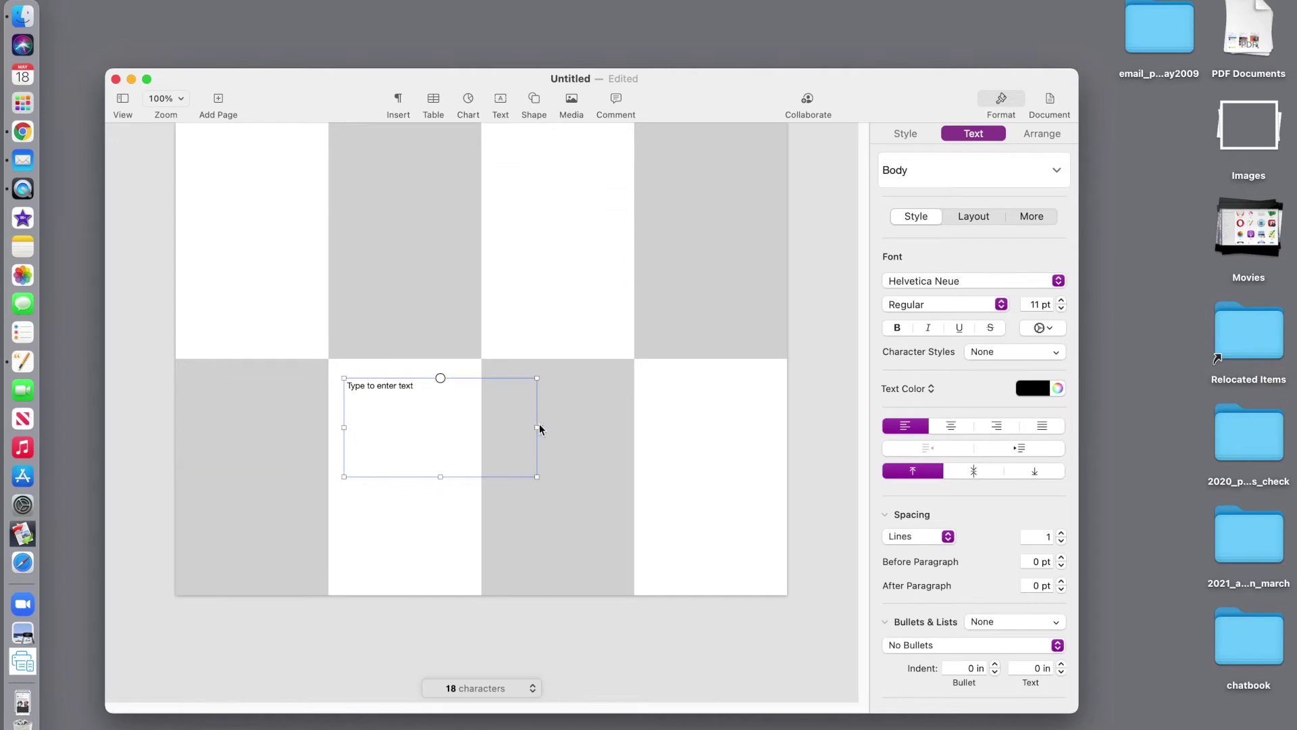
drag(537, 426, 470, 430)
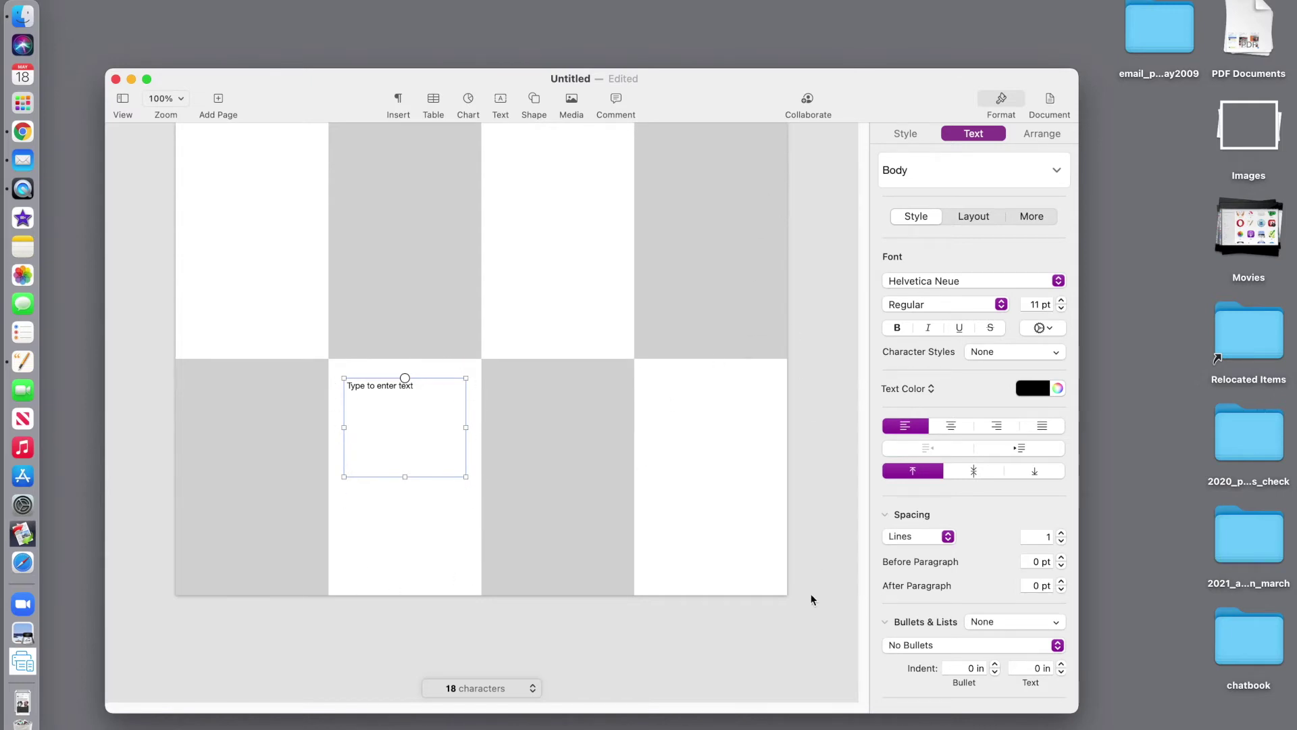
click(356, 387)
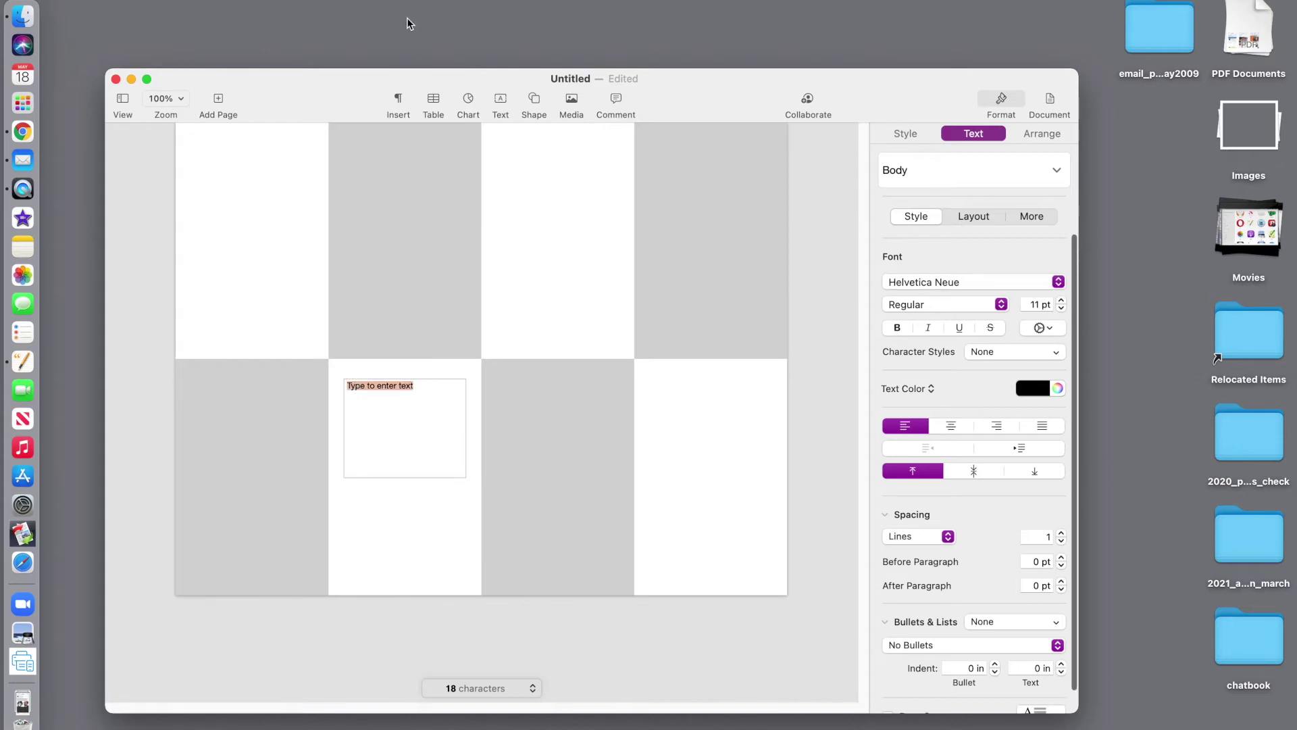
text(Zine Title)
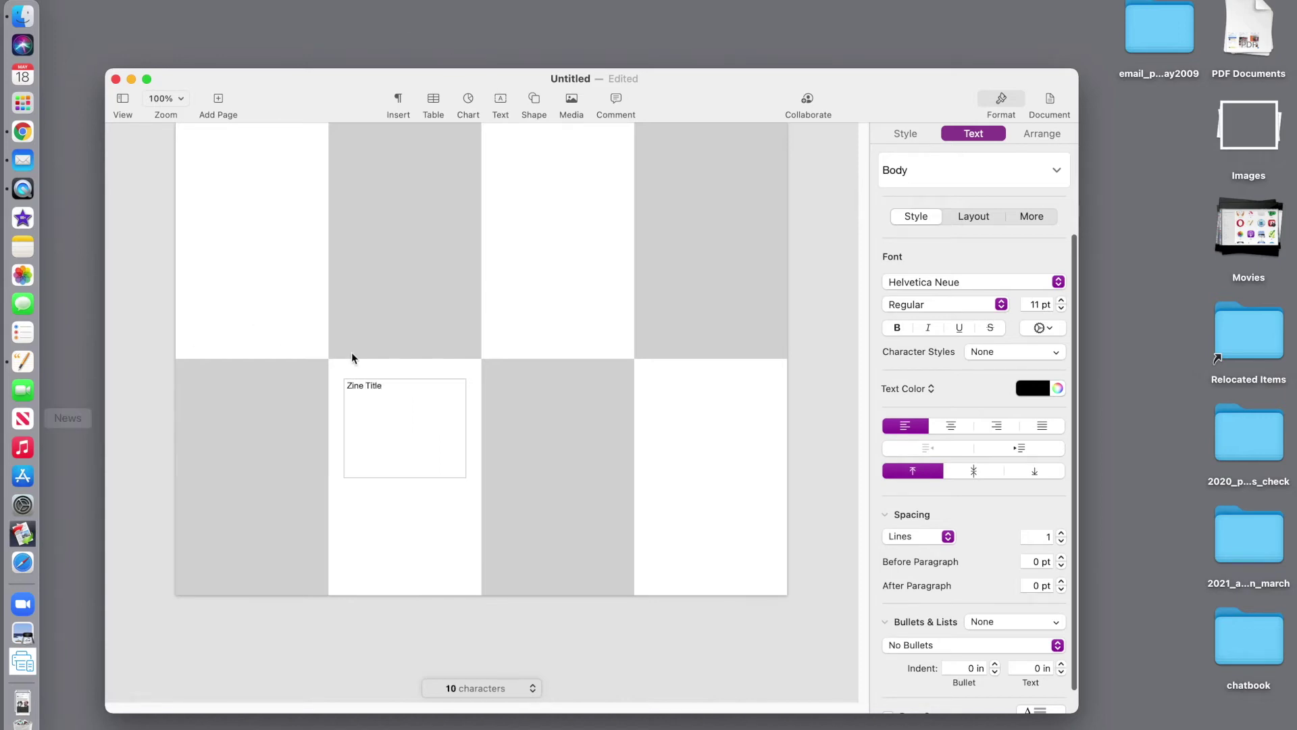
drag(379, 387, 340, 385)
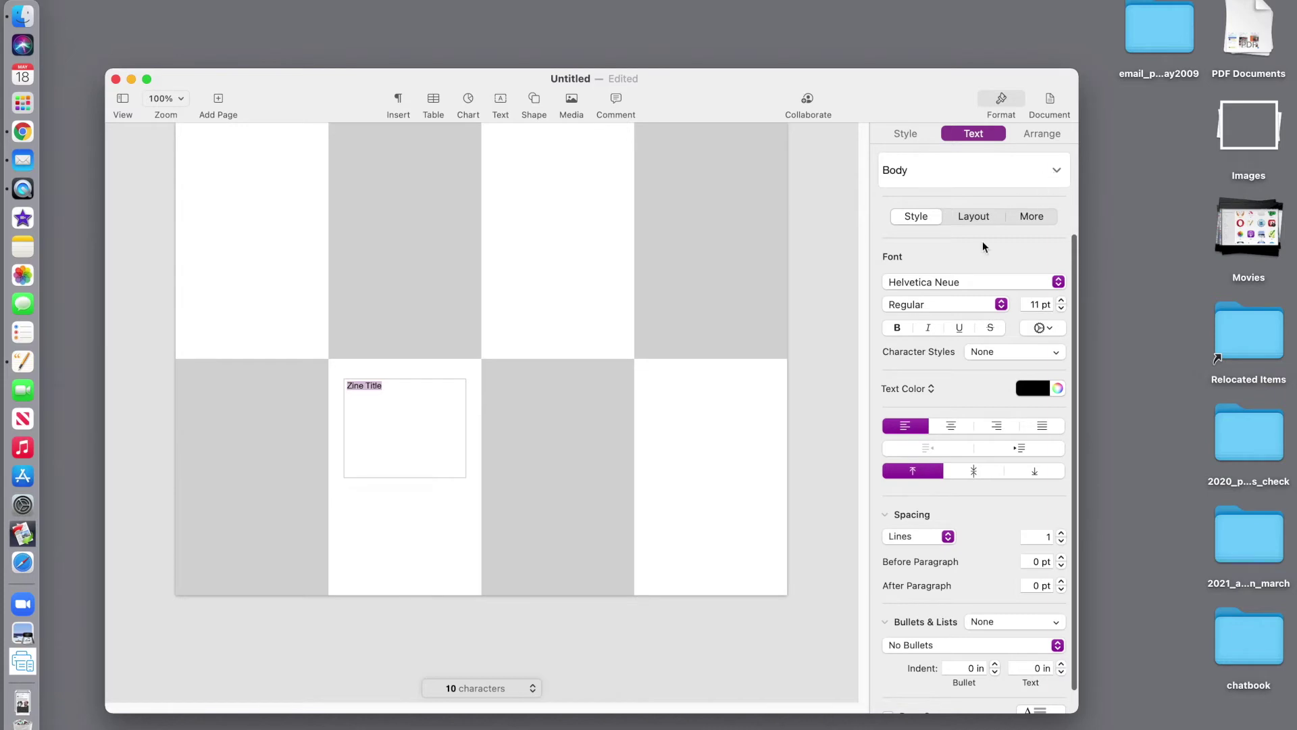
Step: Make 'Zine Title' bold, 28 pt and centred
click(897, 329)
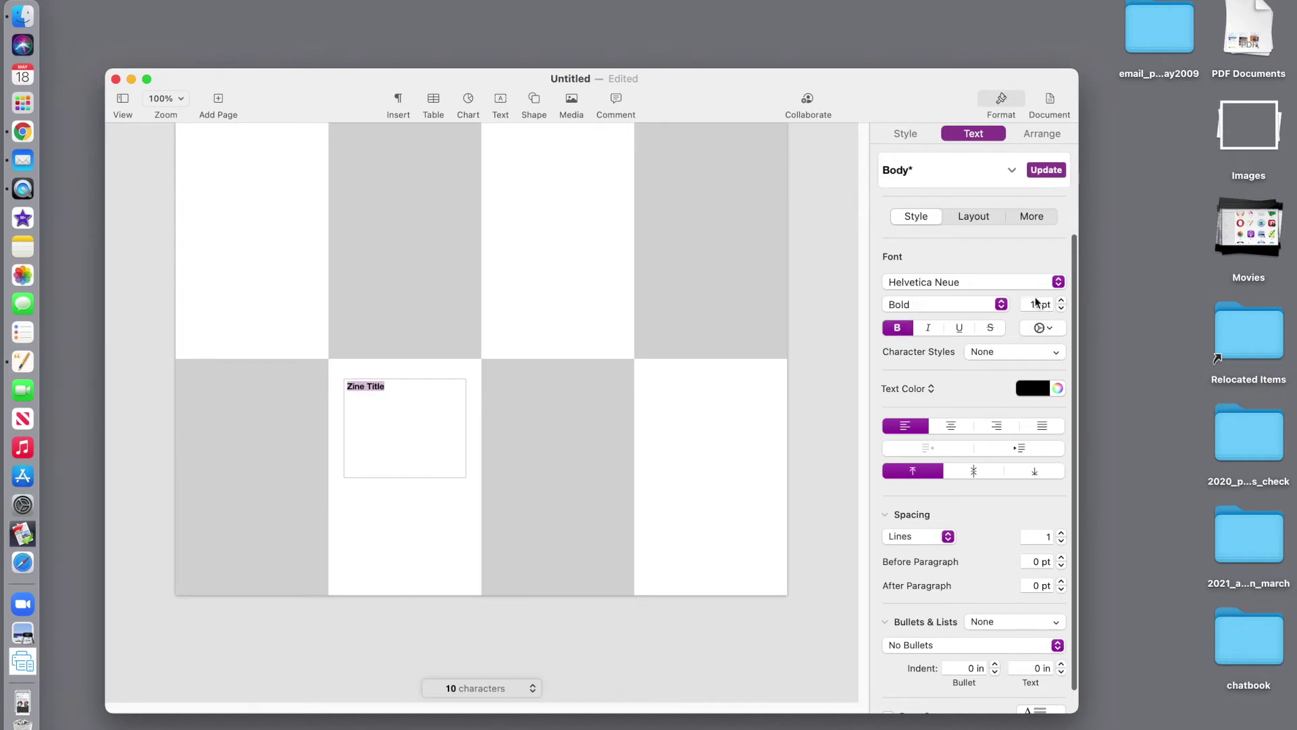
click(1060, 309)
click(1061, 309)
click(1060, 302)
click(1061, 301)
click(1061, 301)
click(1061, 301)
click(1061, 301)
click(1061, 302)
click(1061, 302)
click(1060, 301)
click(1061, 301)
click(1061, 302)
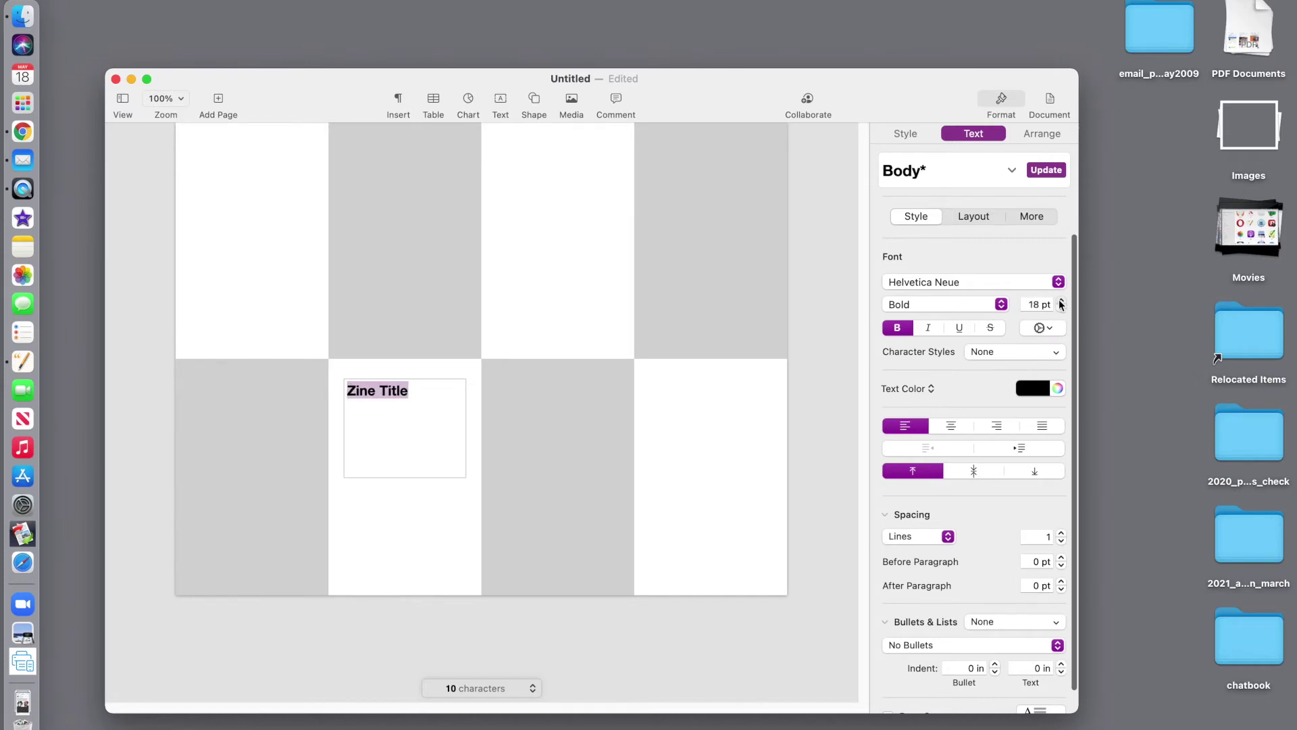
click(1061, 301)
click(1061, 301)
click(1060, 302)
click(1061, 302)
click(1061, 301)
click(1061, 302)
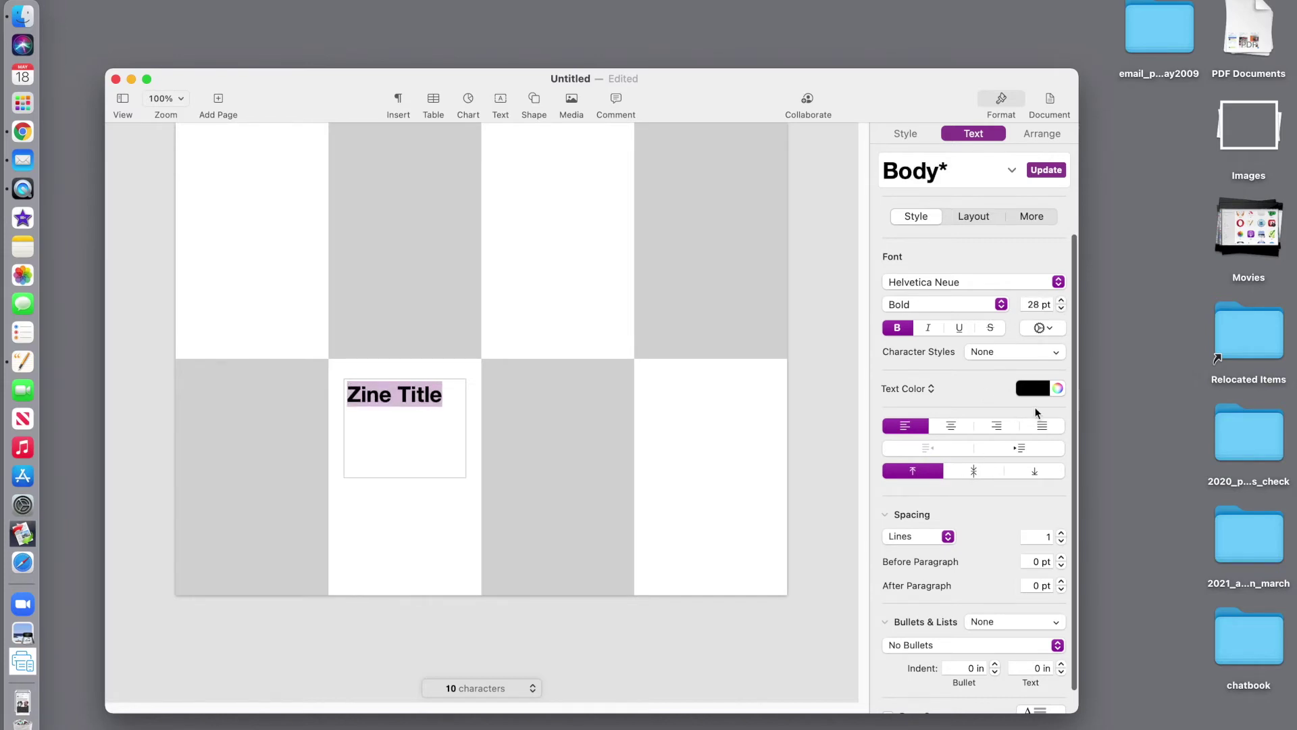
click(954, 427)
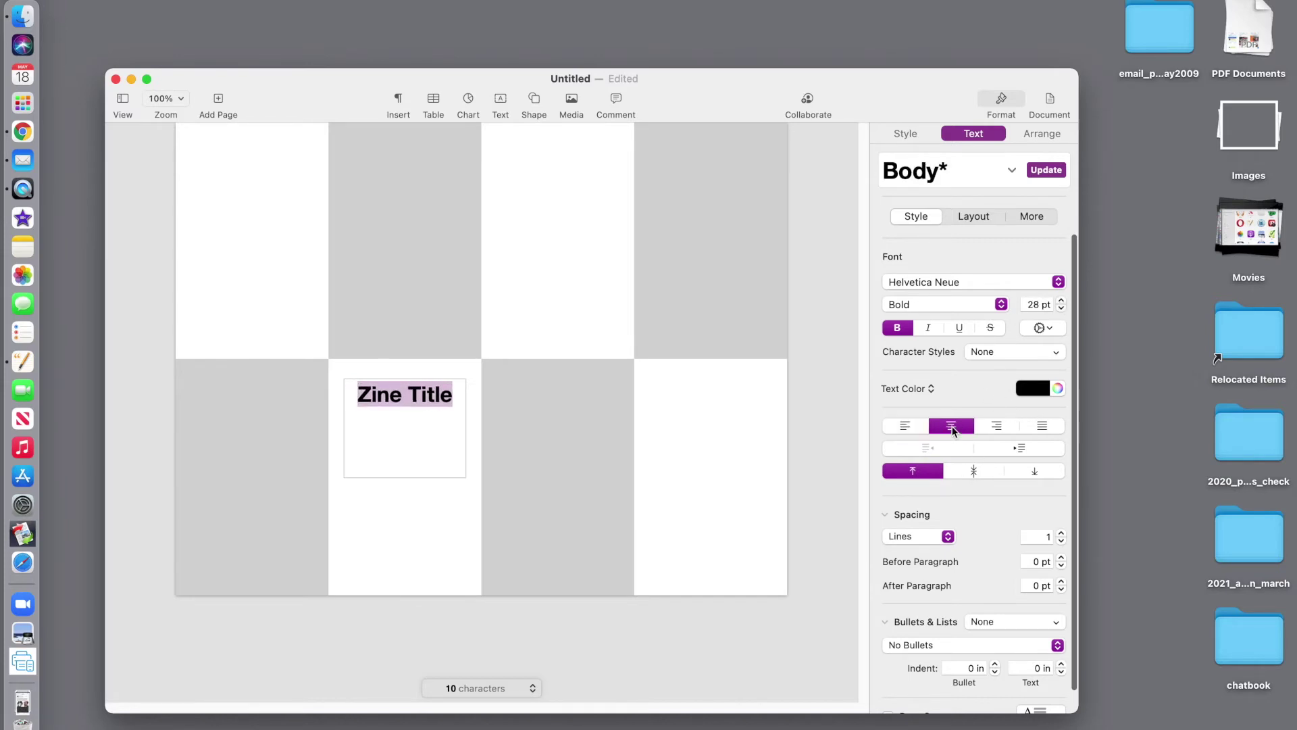
click(426, 557)
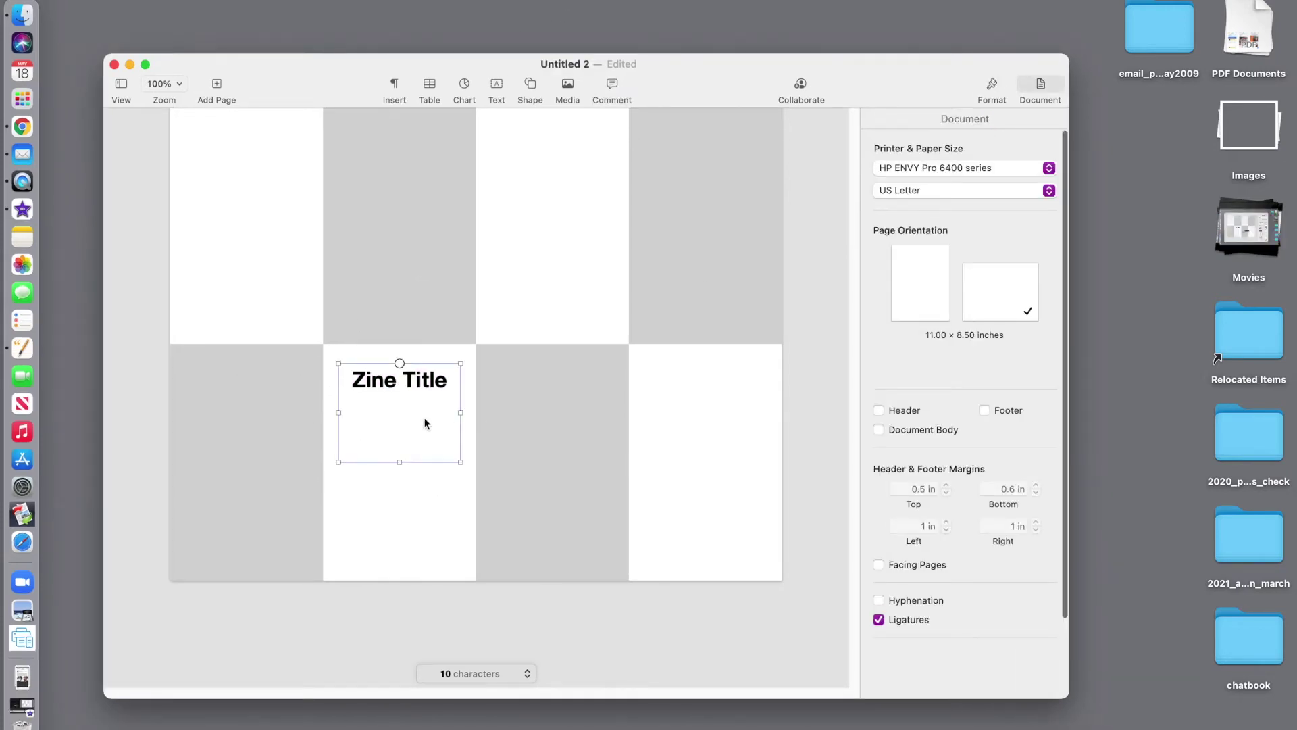
Step: Insert a new text box and fit it inside the lower third panel
click(425, 420)
click(497, 87)
drag(452, 313, 566, 483)
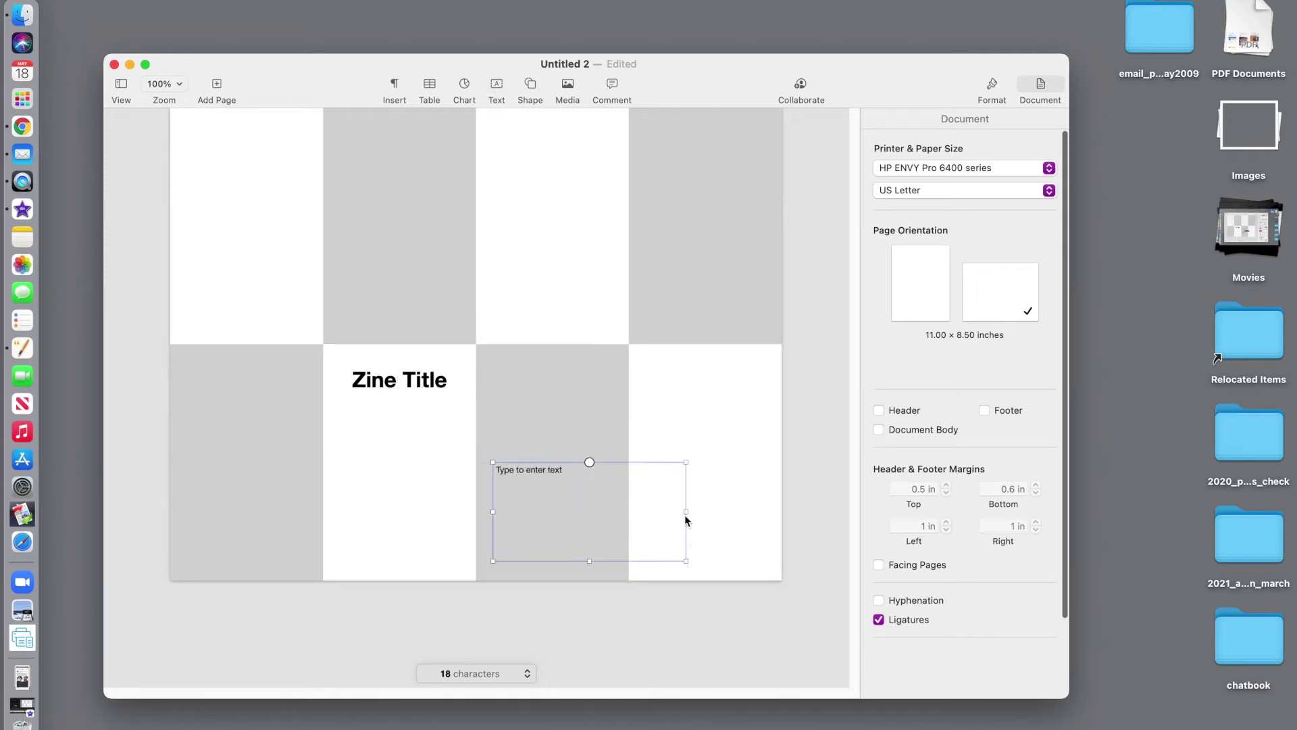
drag(686, 511, 611, 510)
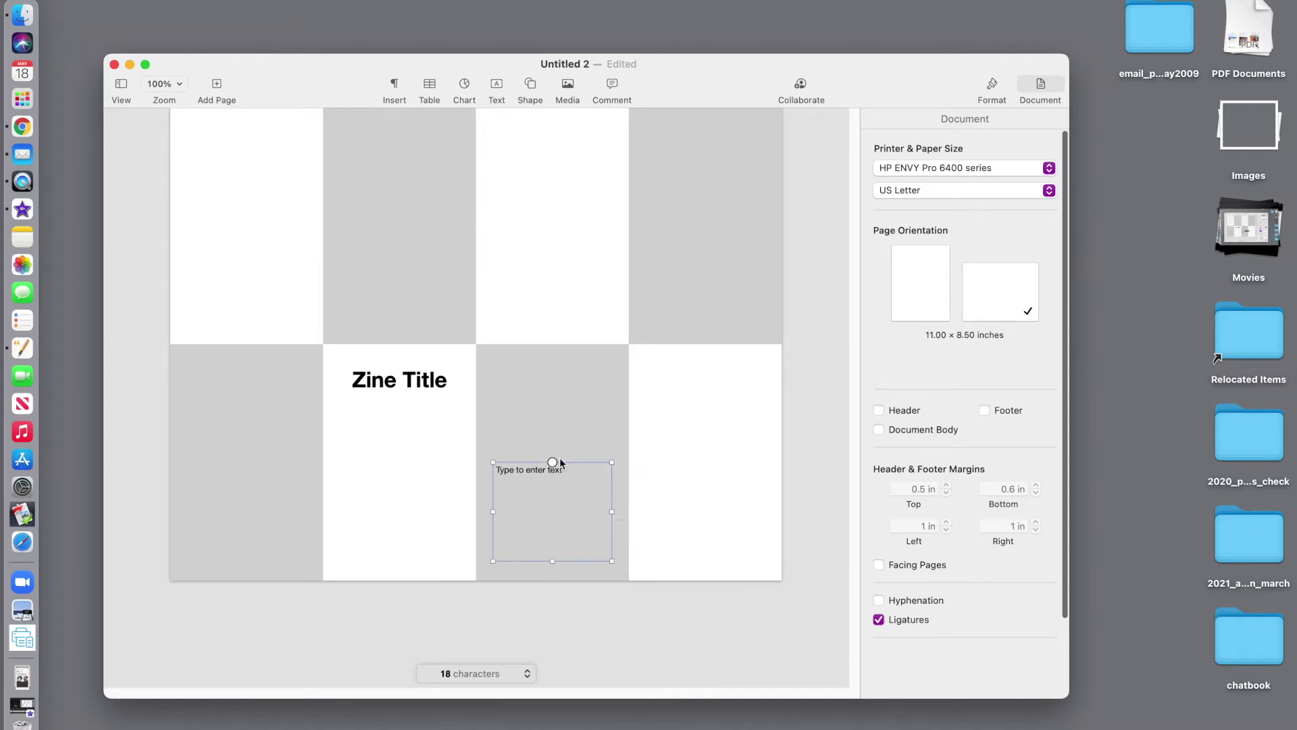
drag(609, 462, 612, 484)
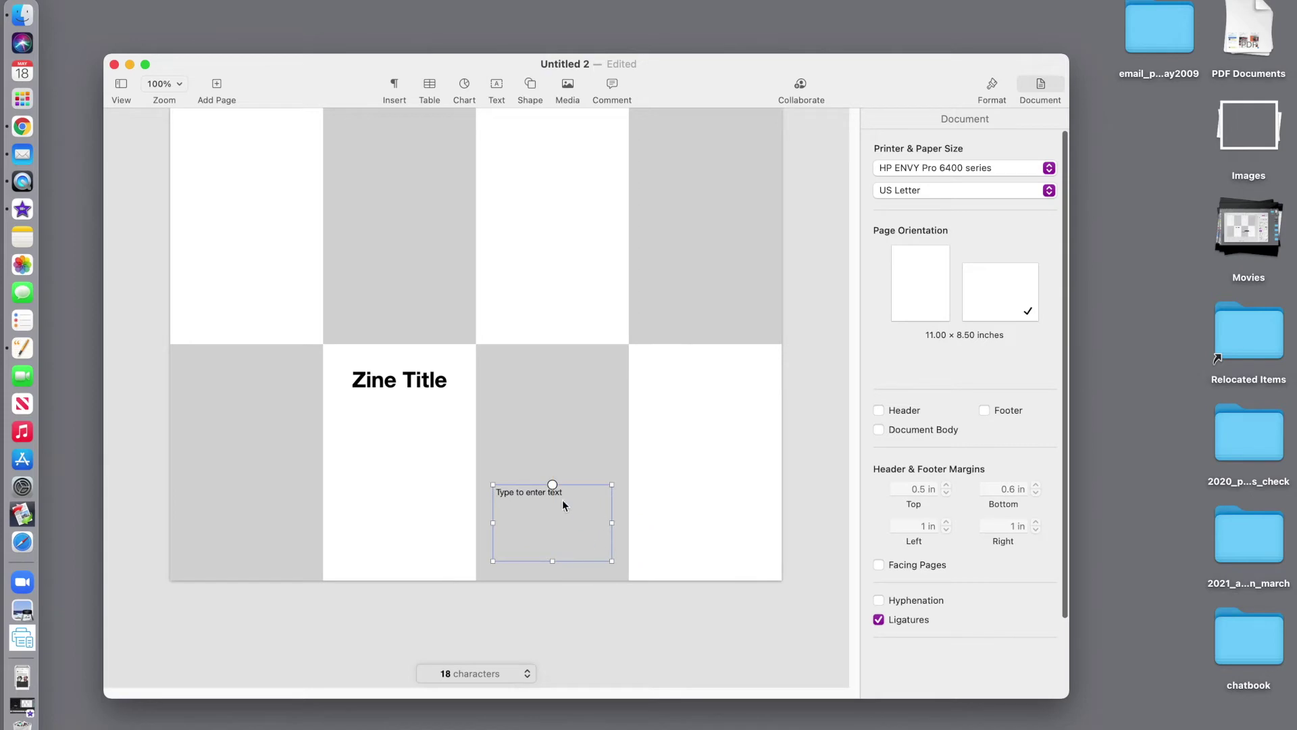
Step: Redefine the Body style as 10 pt with 8 pt spacing after paragraphs
click(540, 495)
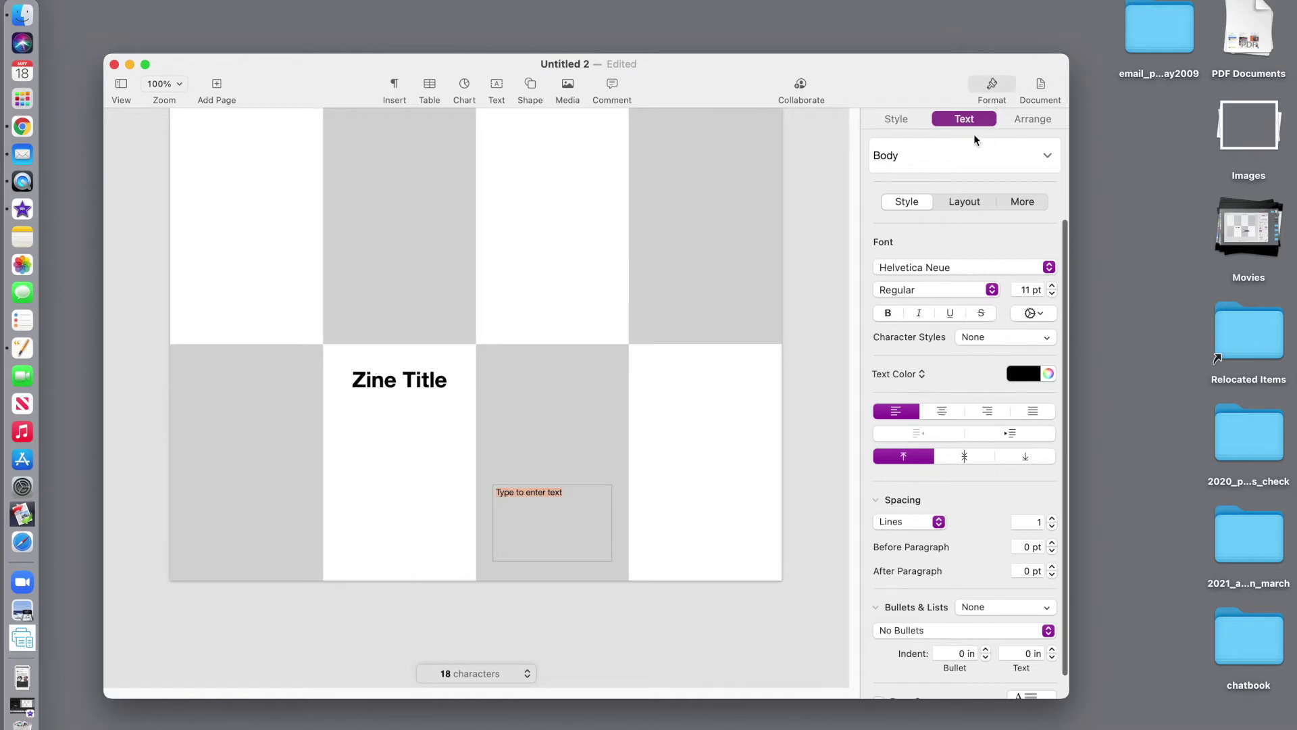
click(1052, 293)
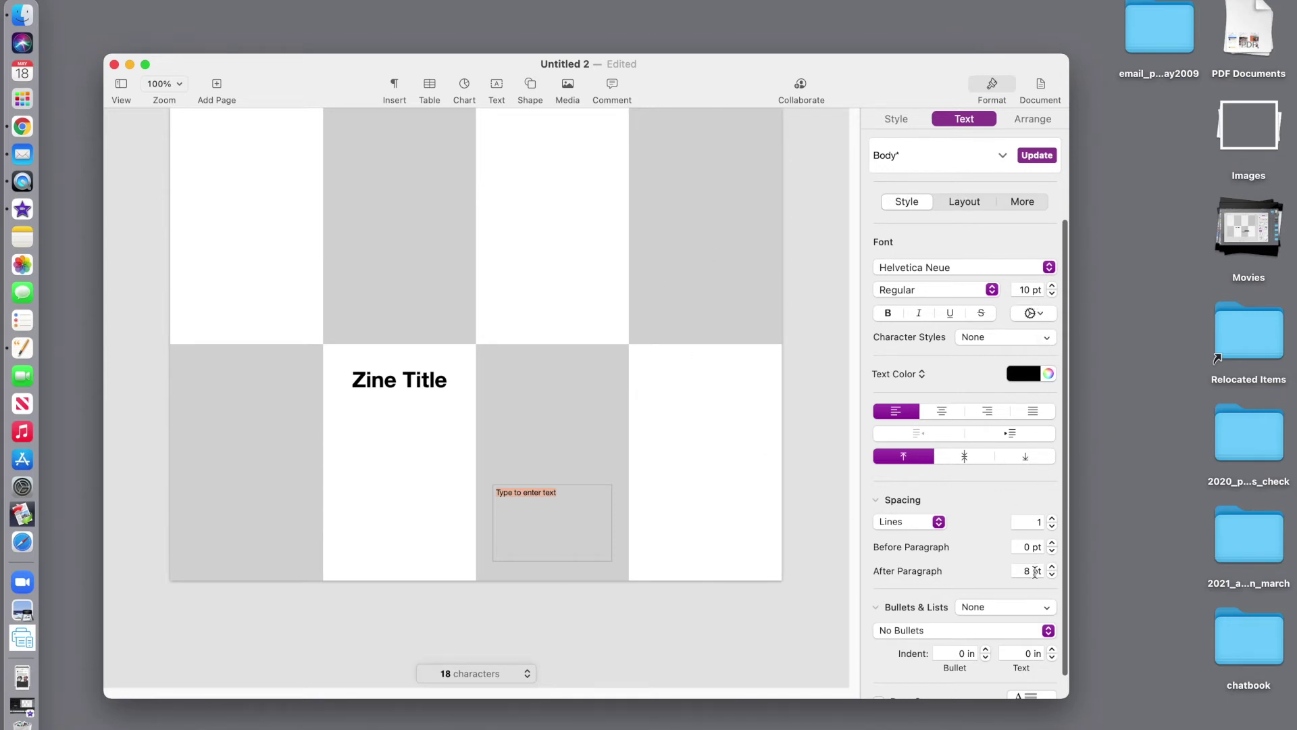
click(1031, 156)
Step: Type 'This is page 2' and 'Size 10 text' in the box, then deselect it
text(T)
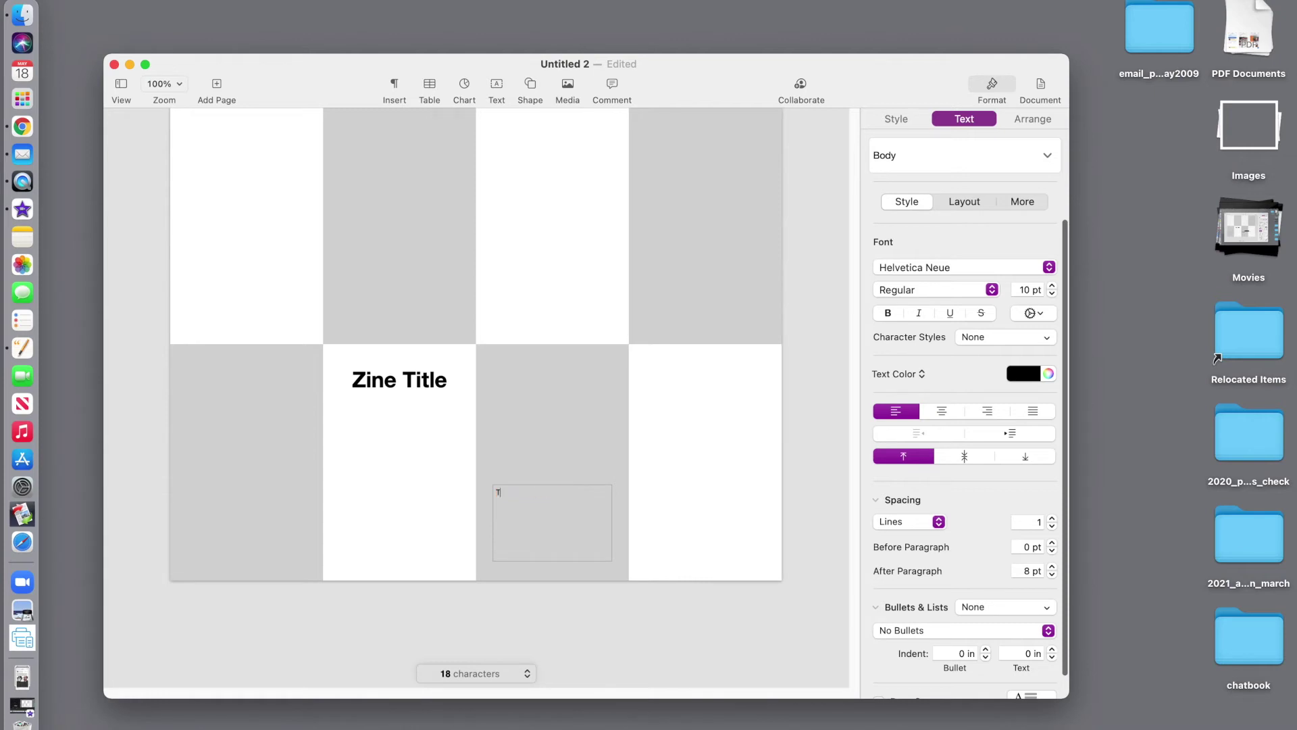
text(his is page 2 )
text(Size)
text( 10 text.)
click(741, 491)
click(545, 518)
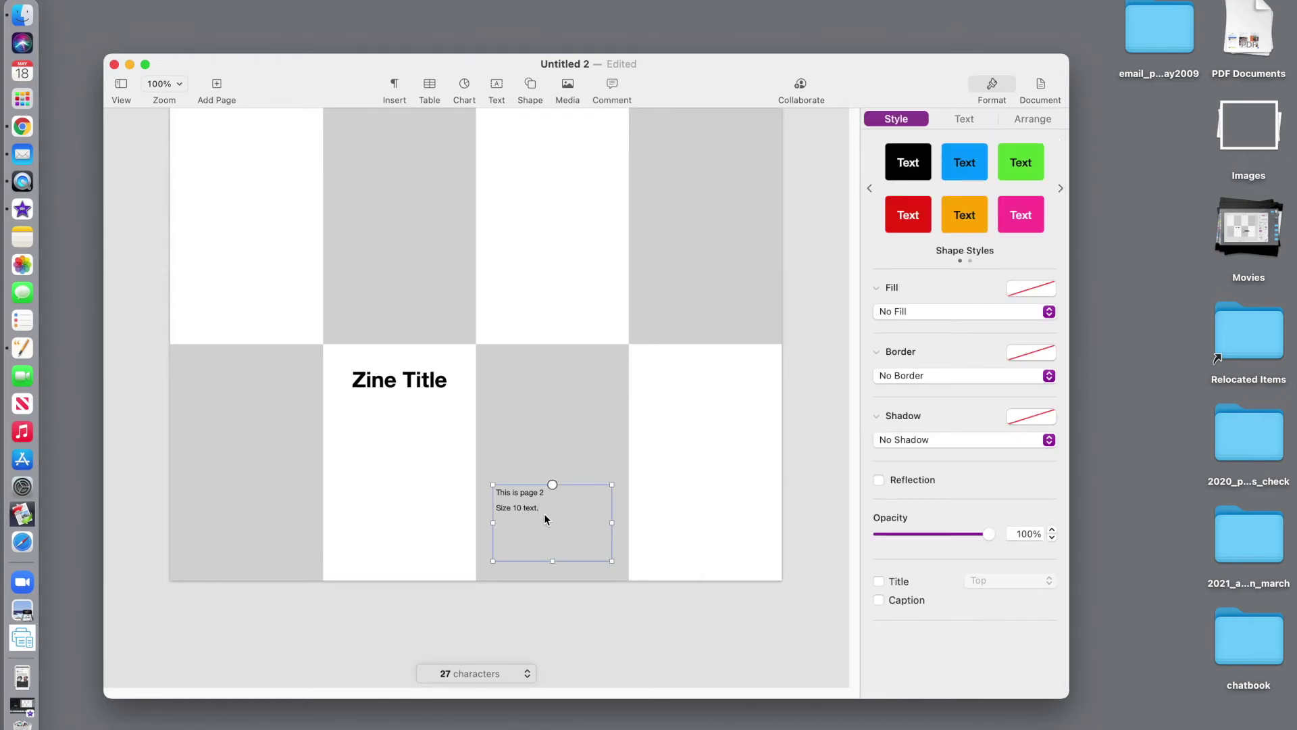
click(695, 513)
Step: Duplicate the text boxes and renumber the upper-row labels to 5, 6 and 6
key(super+a)
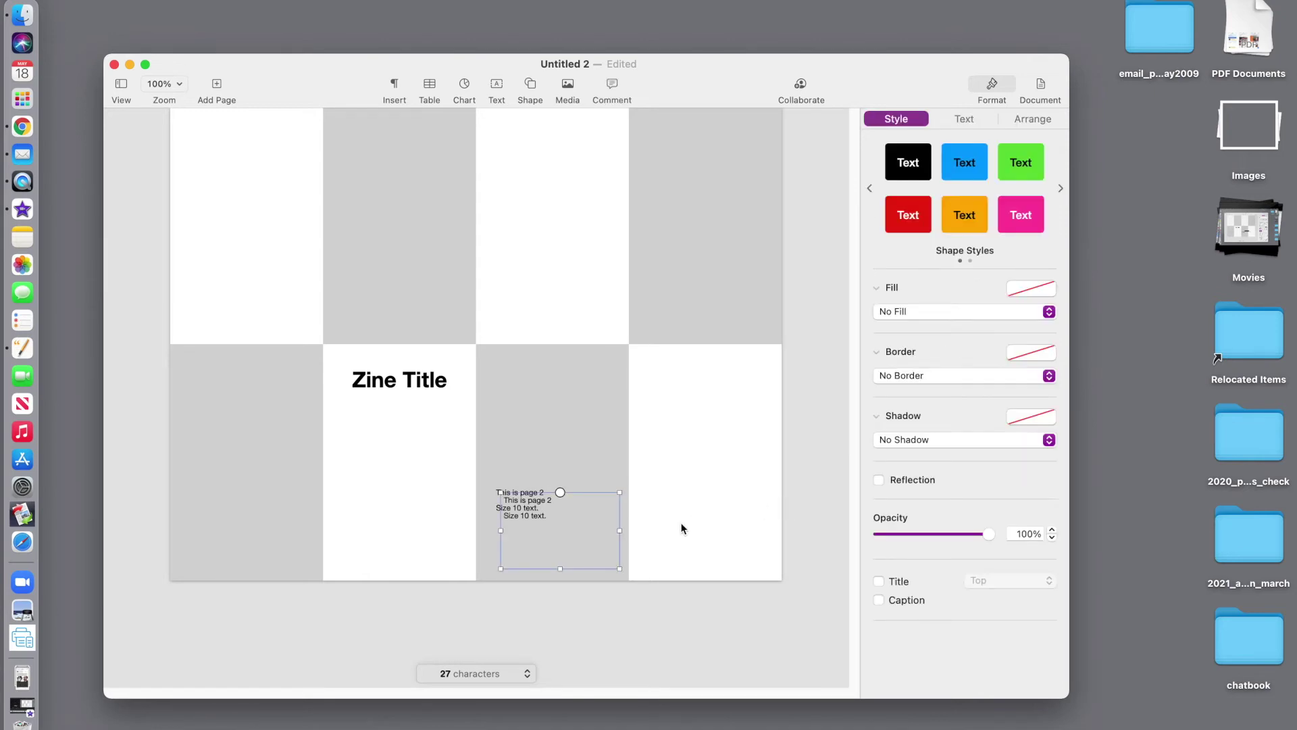
drag(570, 529, 704, 487)
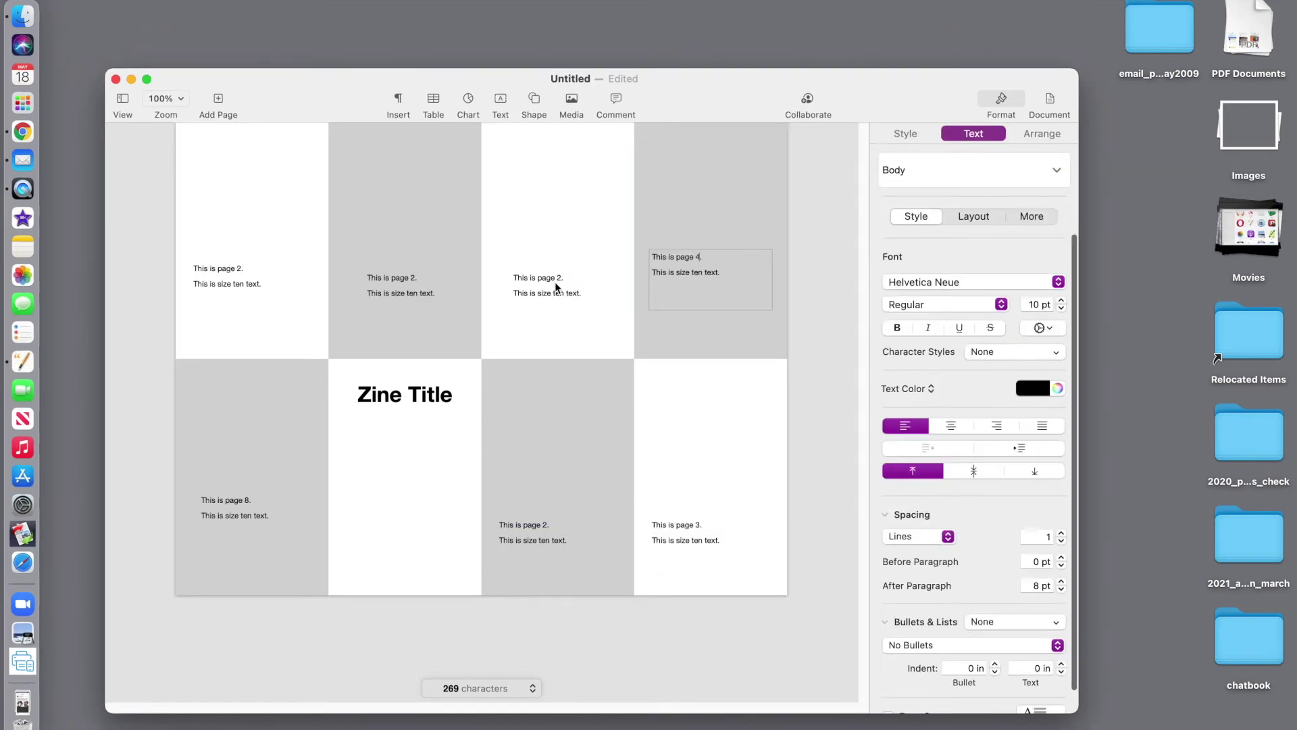
double_click(560, 277)
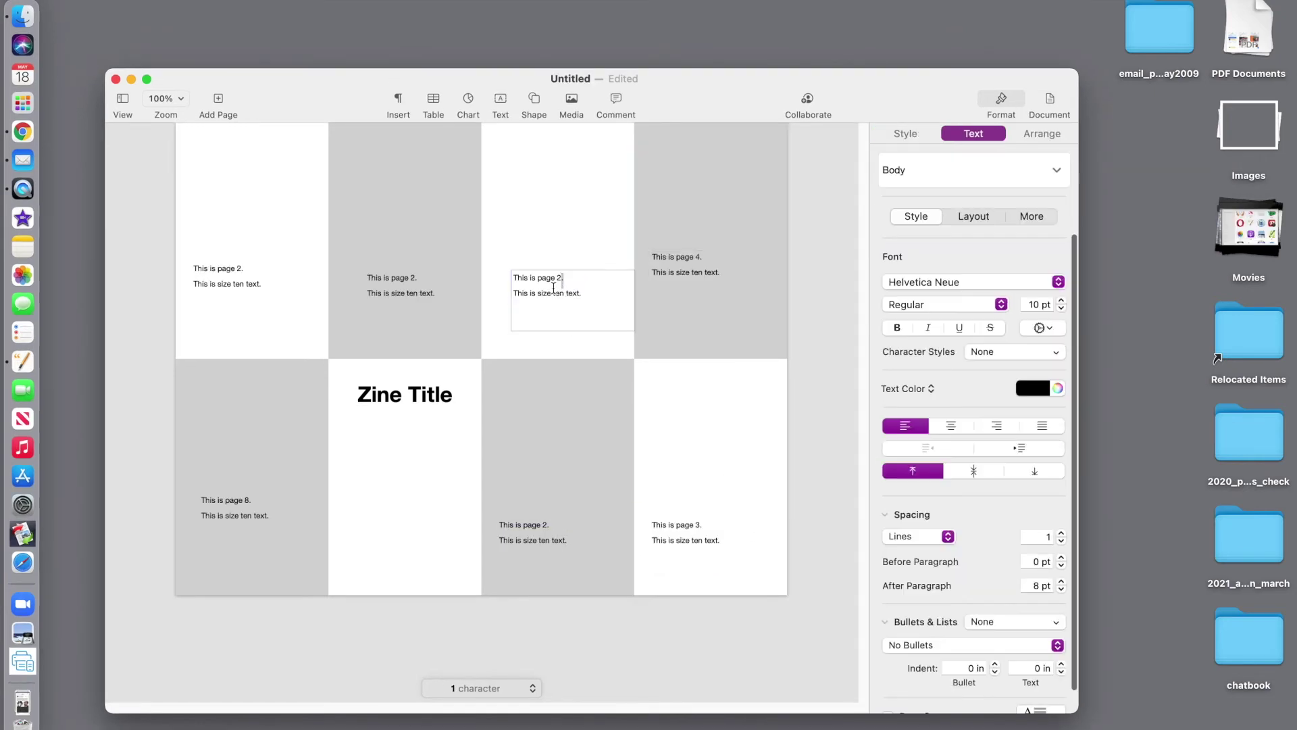
text(5)
double_click(413, 278)
text(6)
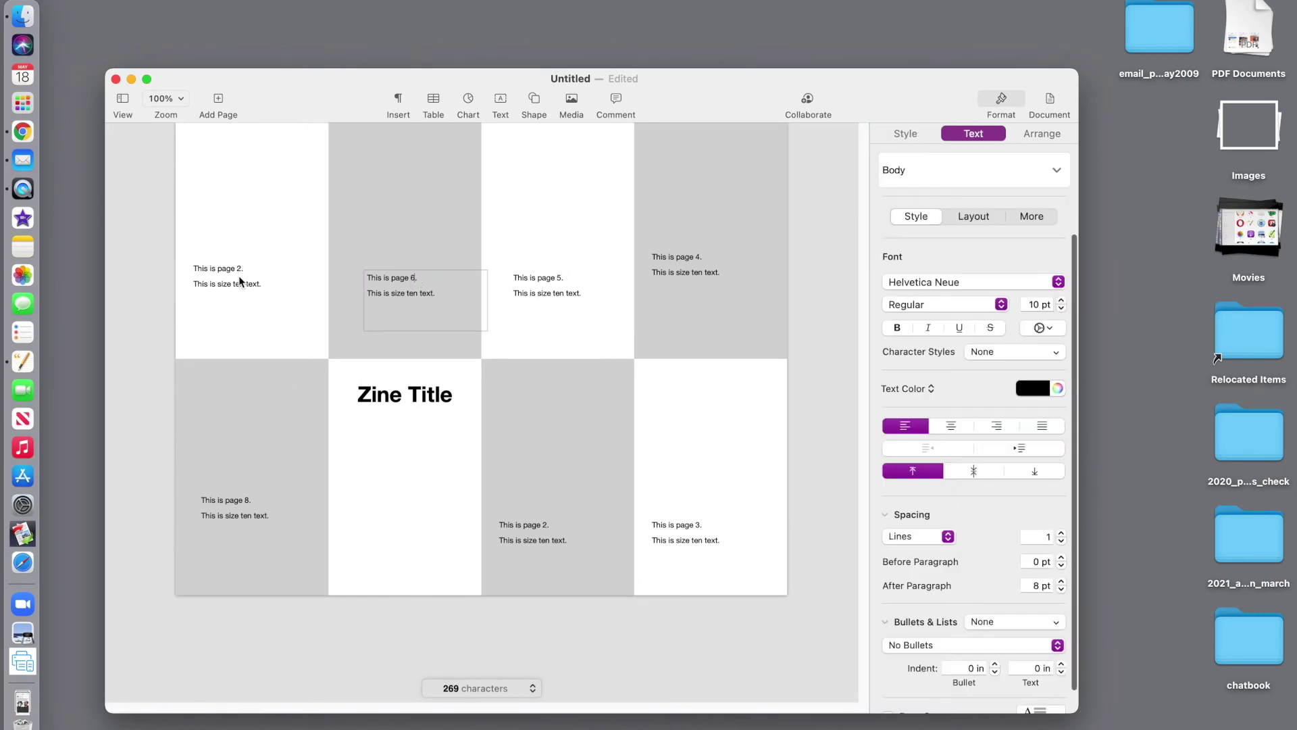
double_click(240, 268)
text(6)
click(691, 323)
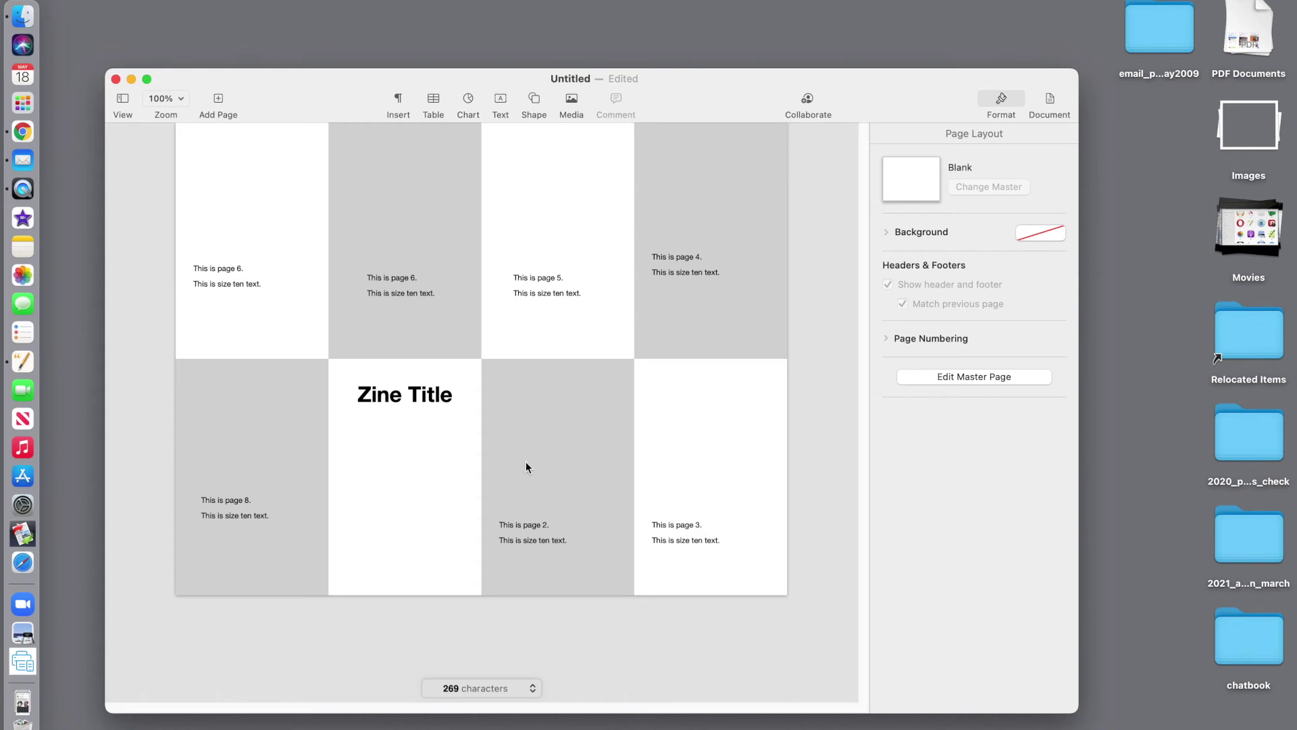
Step: Reposition the page 3, 4, 5, 6 and 8 text boxes within their own panels
click(531, 541)
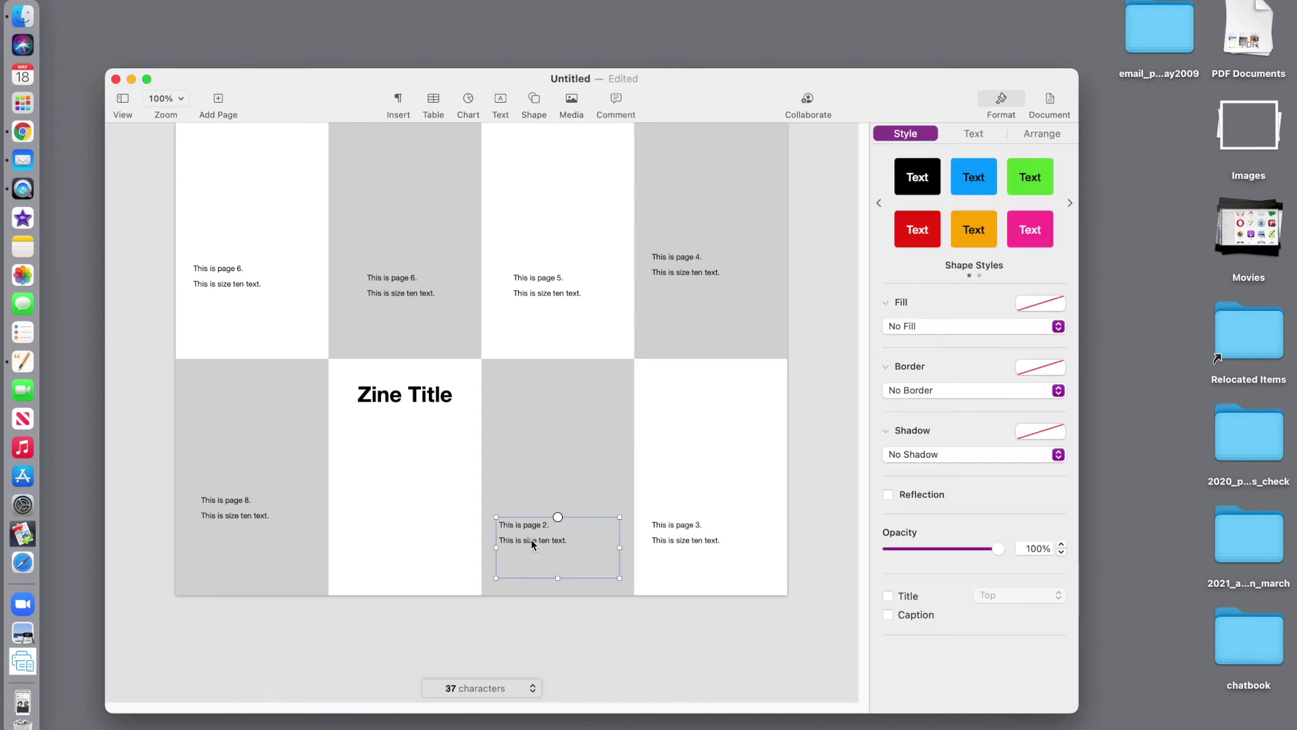
click(688, 537)
drag(688, 537, 688, 404)
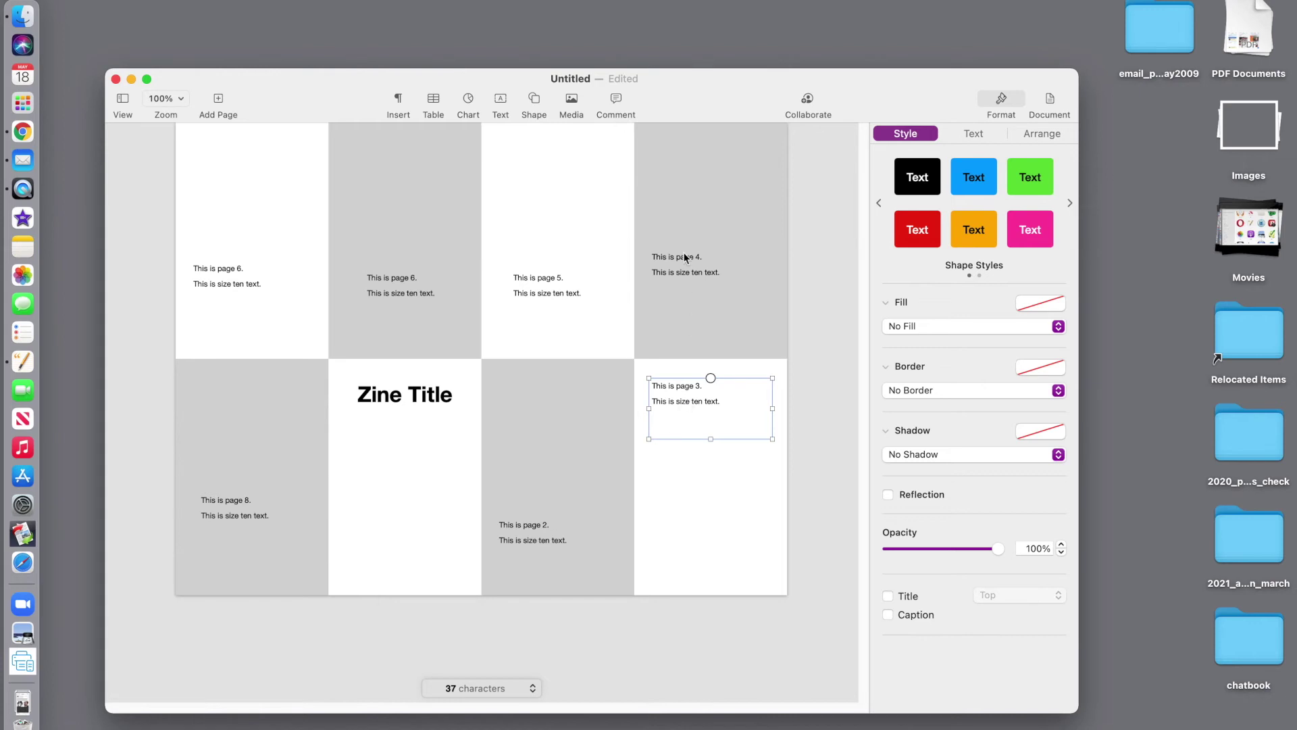
drag(684, 258, 684, 153)
click(553, 292)
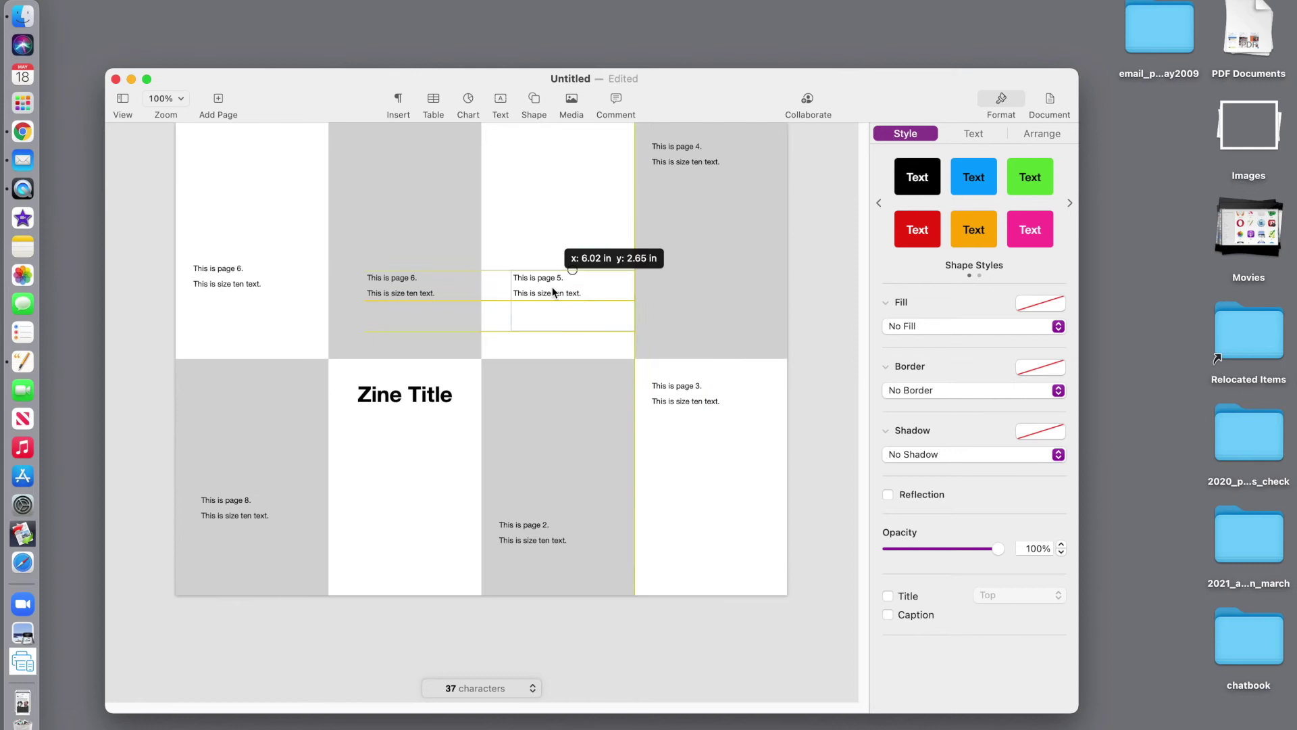
drag(552, 292, 538, 304)
drag(395, 291, 372, 161)
drag(215, 279, 215, 310)
drag(223, 506, 216, 530)
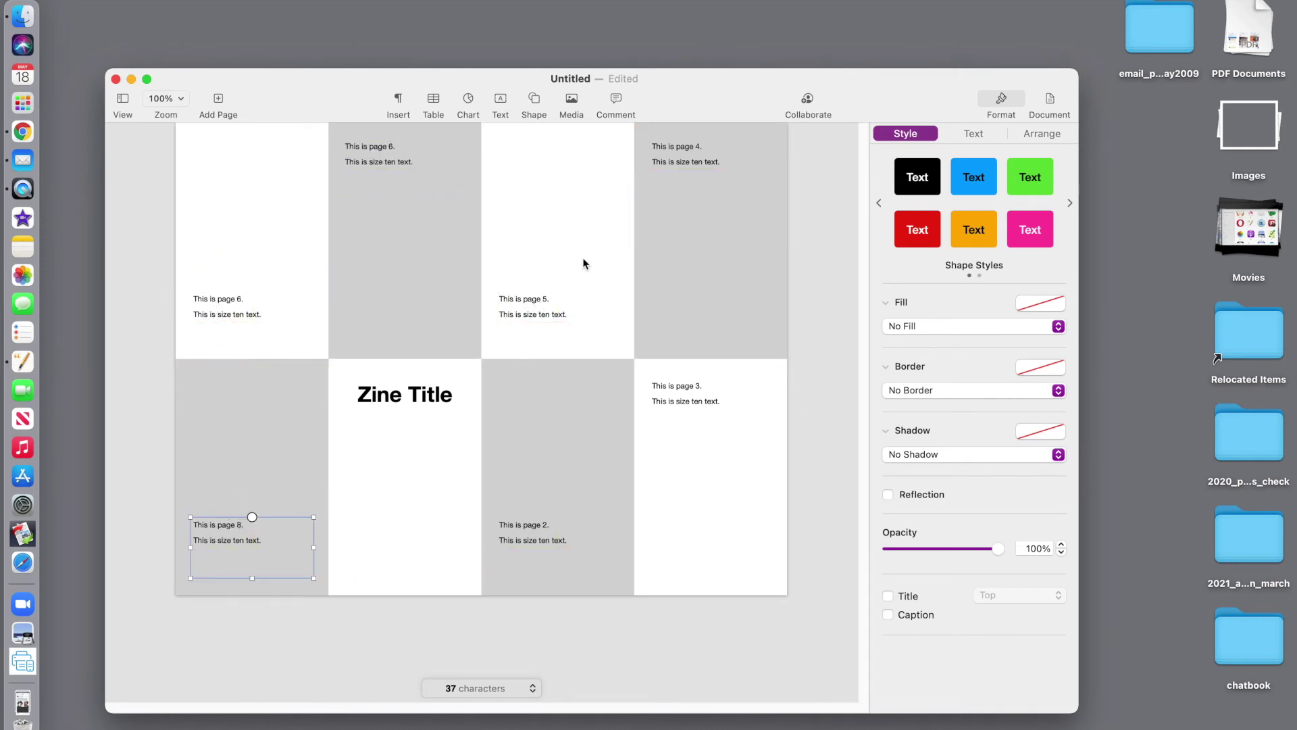
click(679, 162)
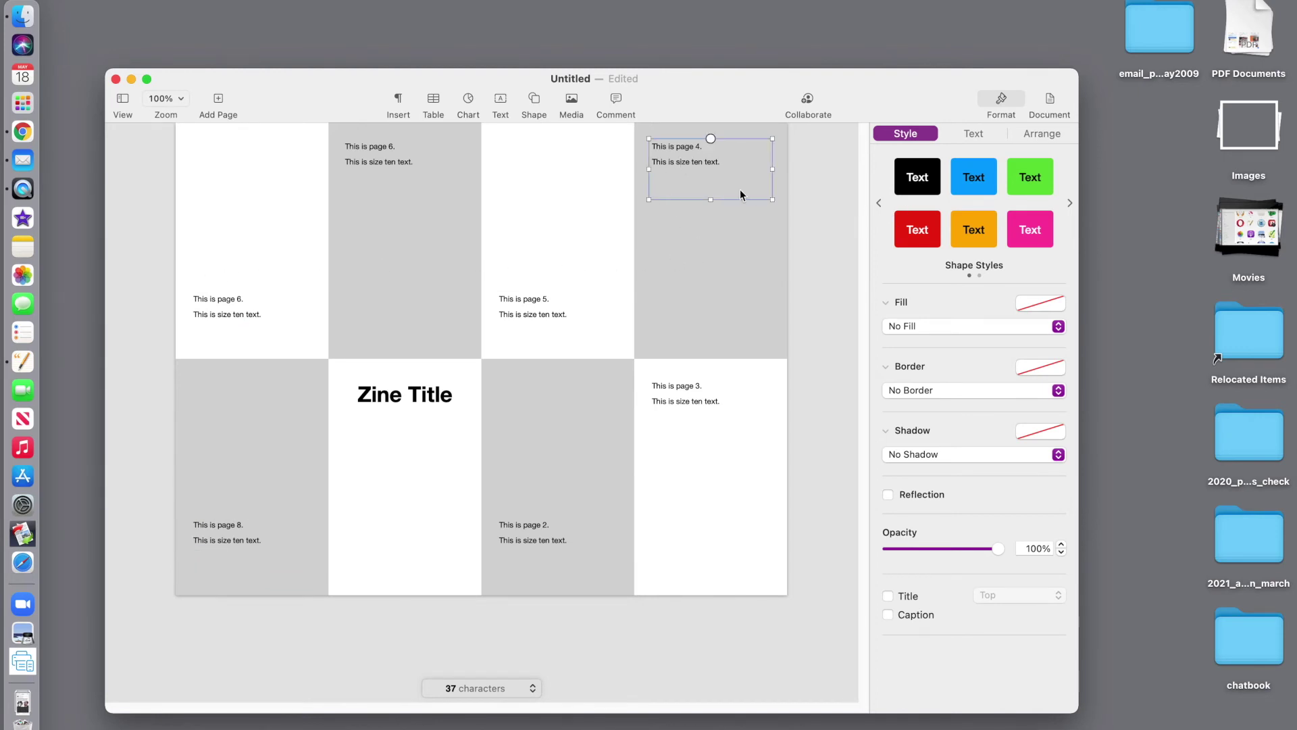
Step: Rotate the page 4 and page 5 text boxes 180°
click(1039, 138)
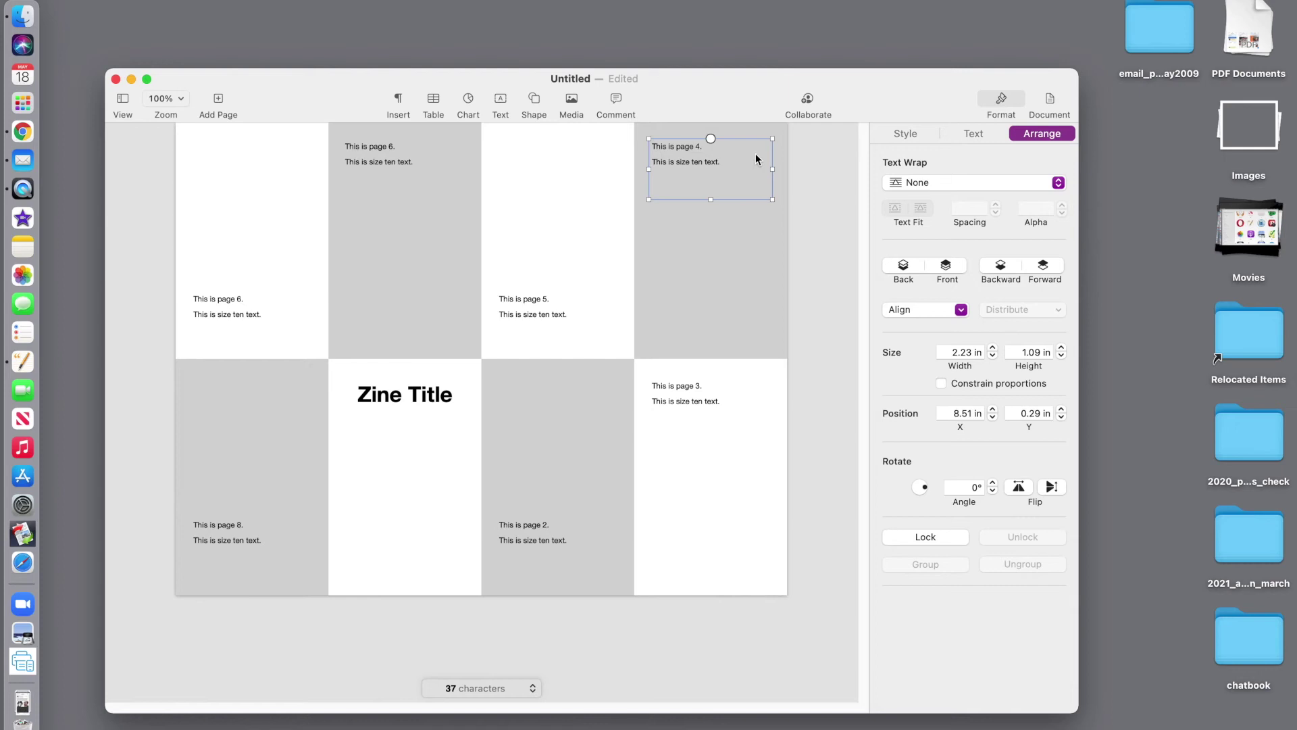
click(965, 487)
text(18)
key(Return)
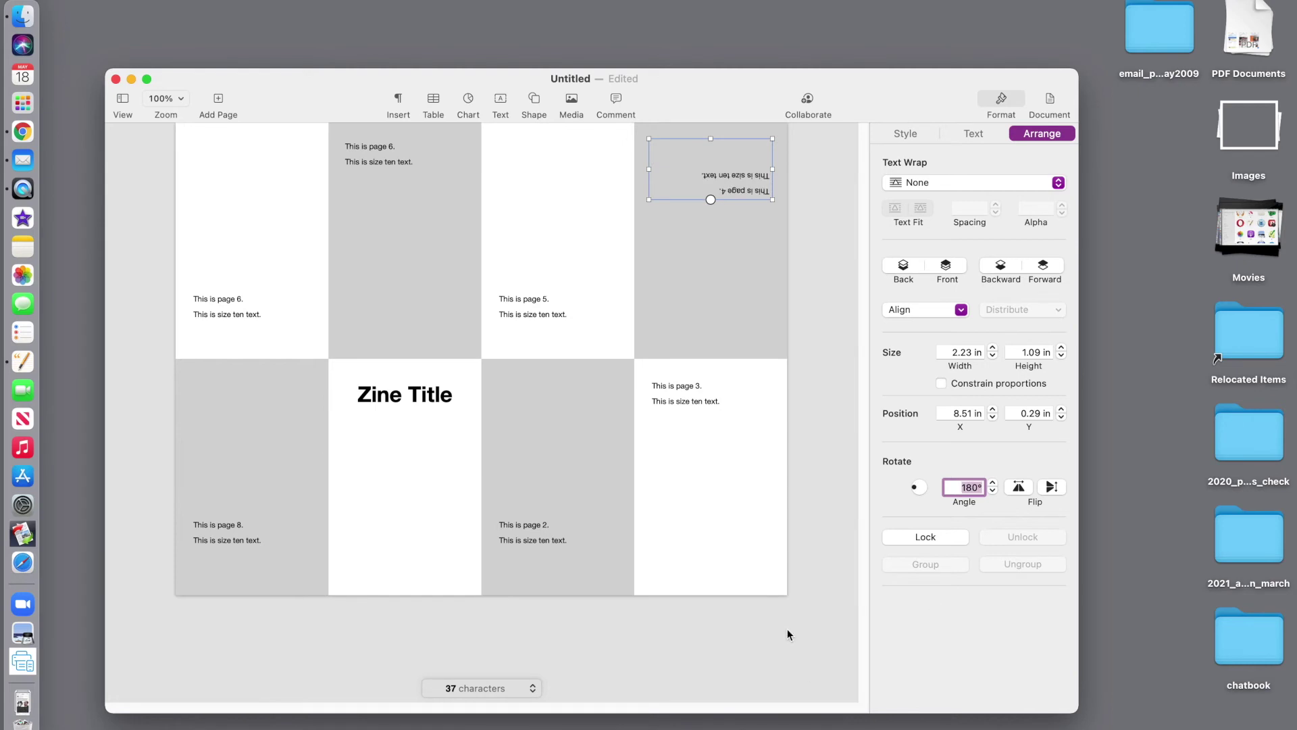
click(537, 306)
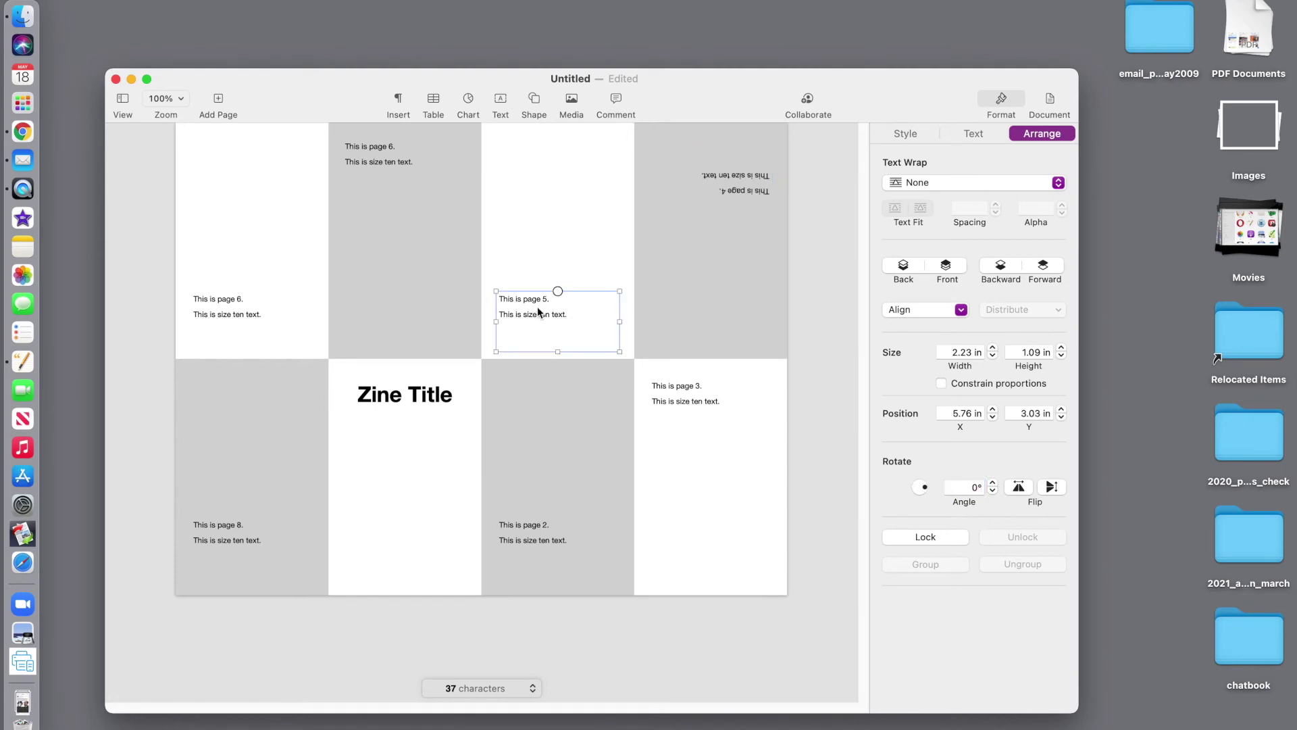
click(962, 487)
text(180)
key(Return)
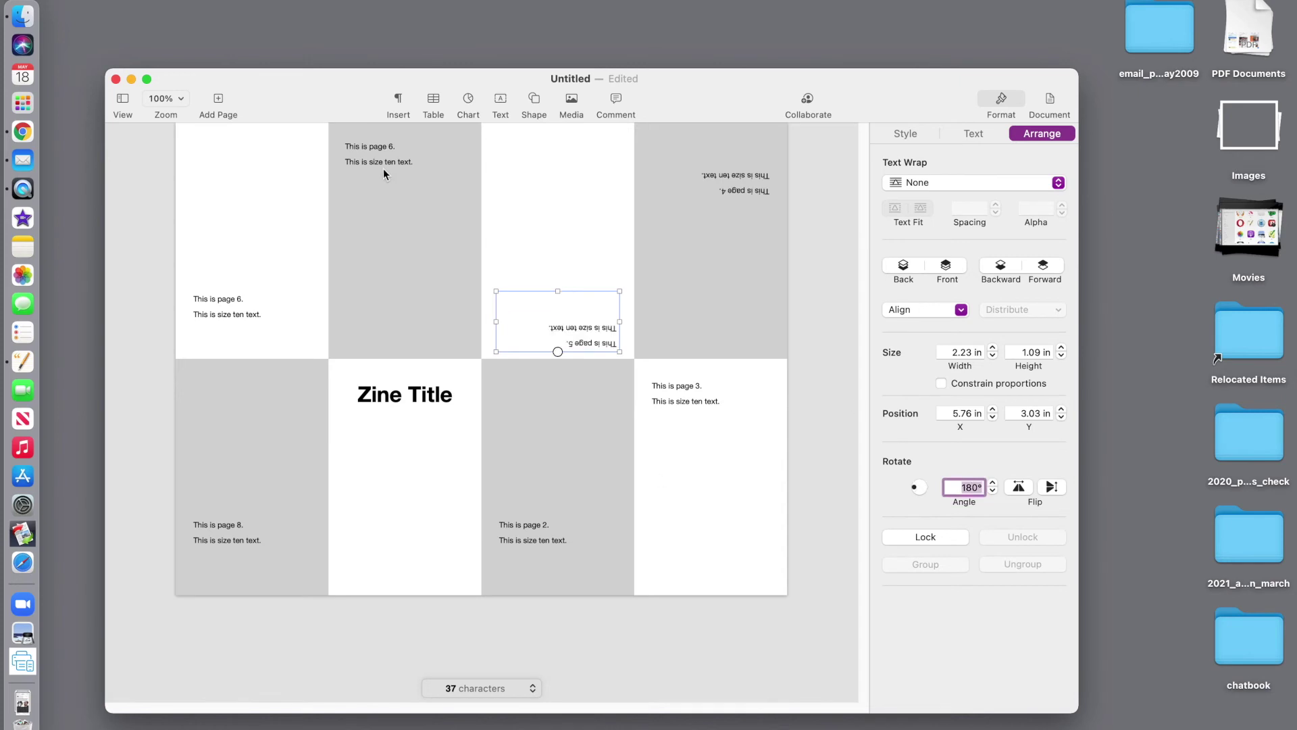
Step: Rotate both page 6 text boxes 180°, then deselect everything
click(383, 173)
click(963, 487)
text(180)
key(Return)
click(218, 304)
click(971, 485)
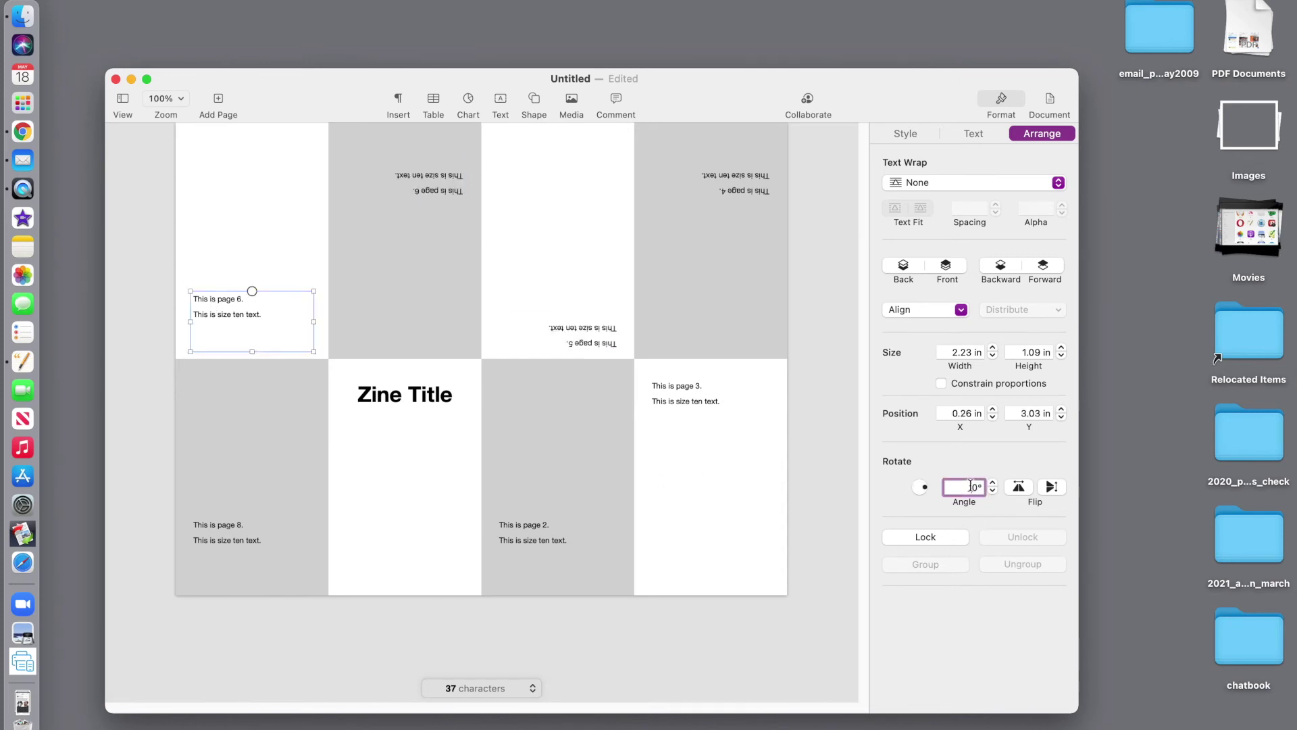
text(180)
key(Return)
click(690, 475)
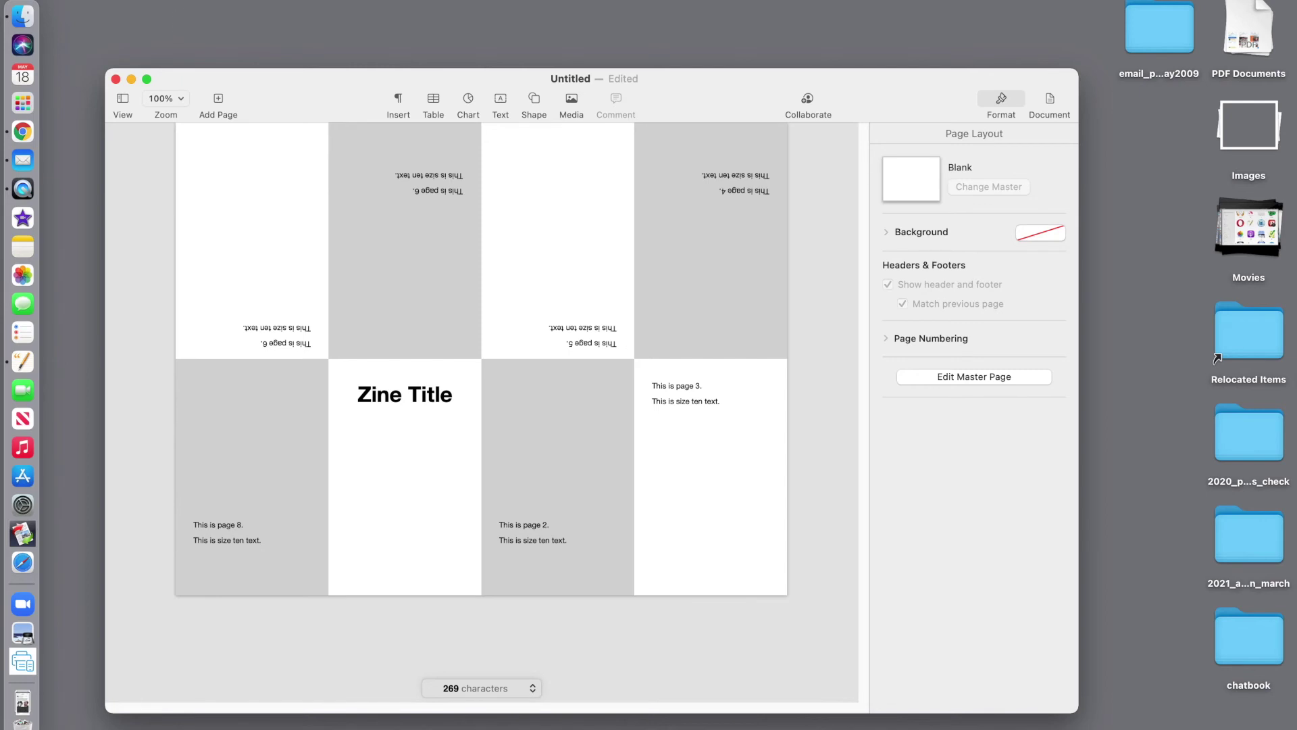
Step: Insert the gray_placeholder image from the Desktop using Insert > Choose
click(162, 1)
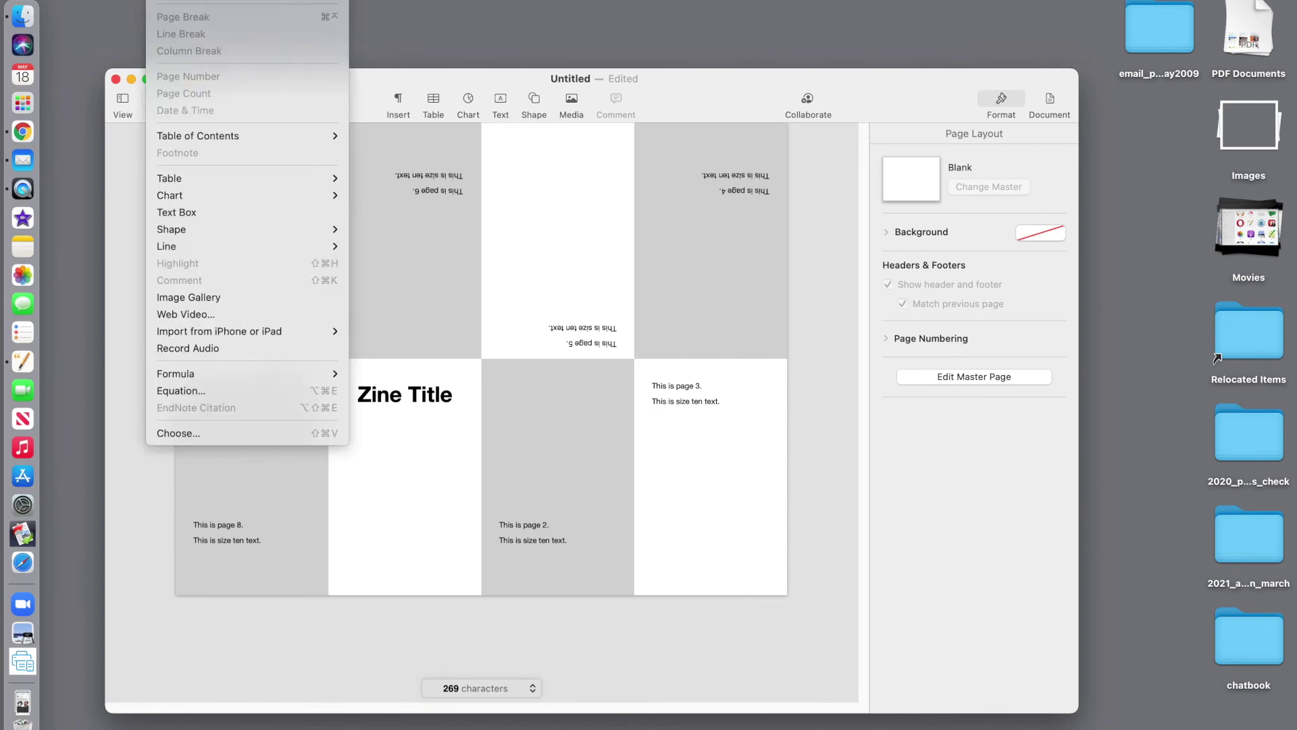
click(186, 435)
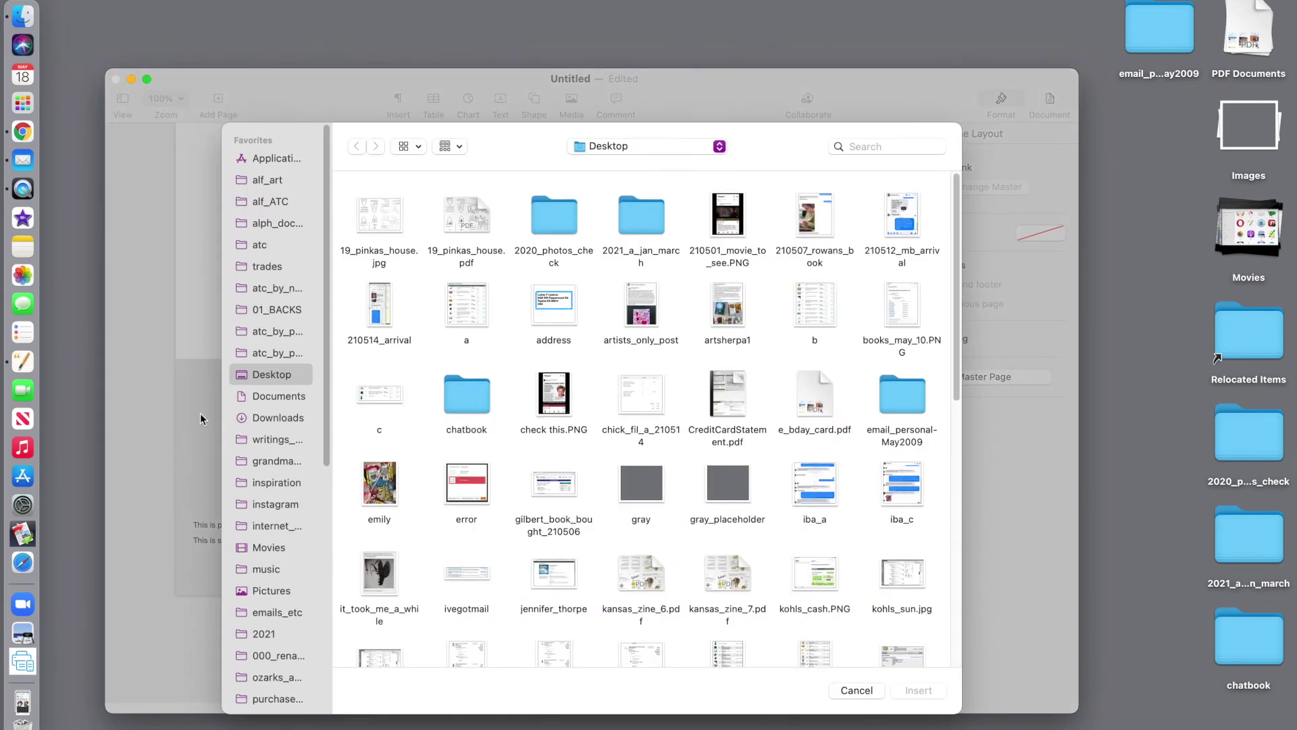
click(730, 489)
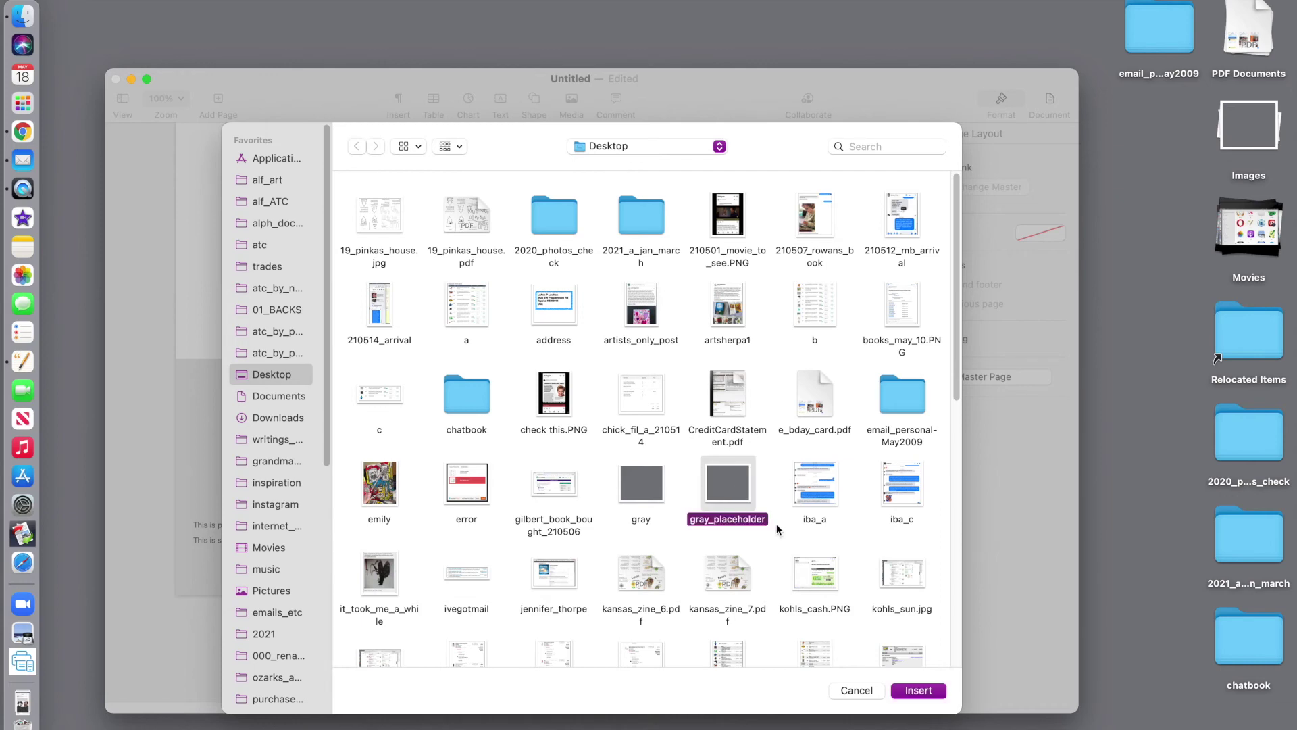
click(918, 690)
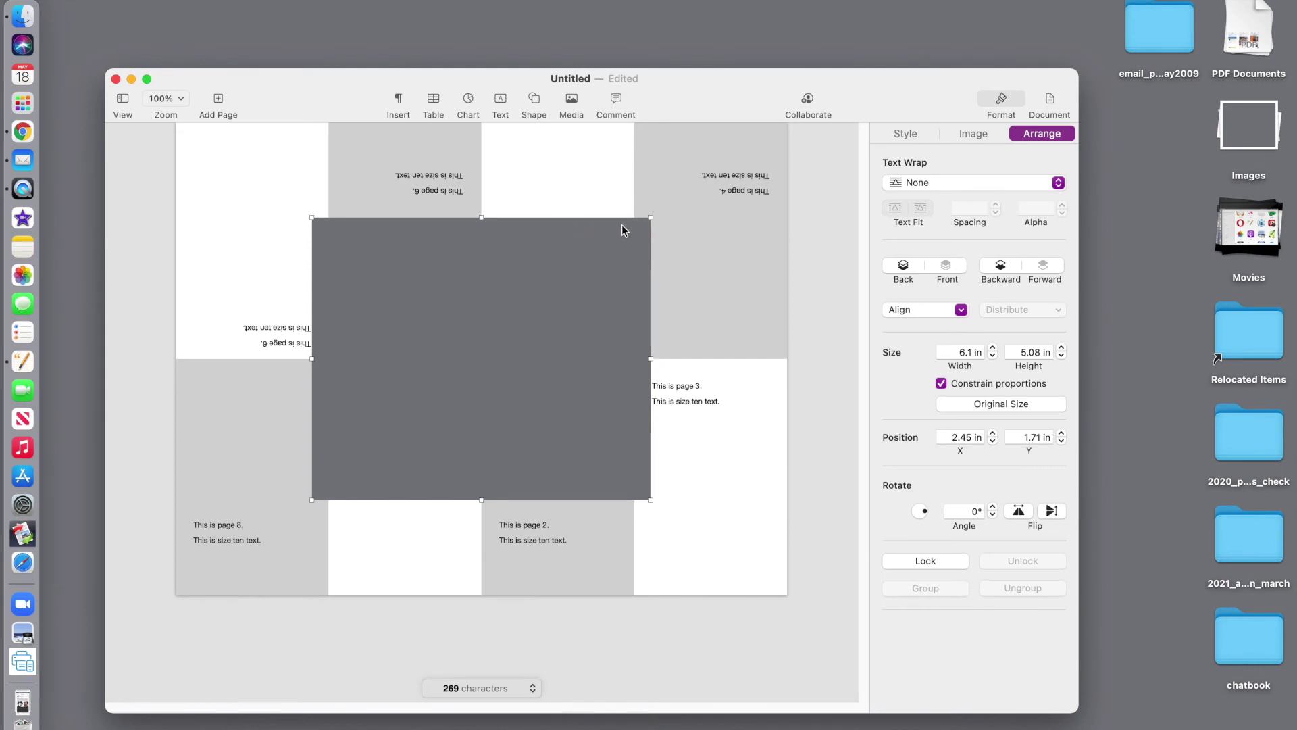
Step: Resize the gray image to 2.75 × 2.29 in and place it in the panel above page 2
drag(647, 218, 540, 371)
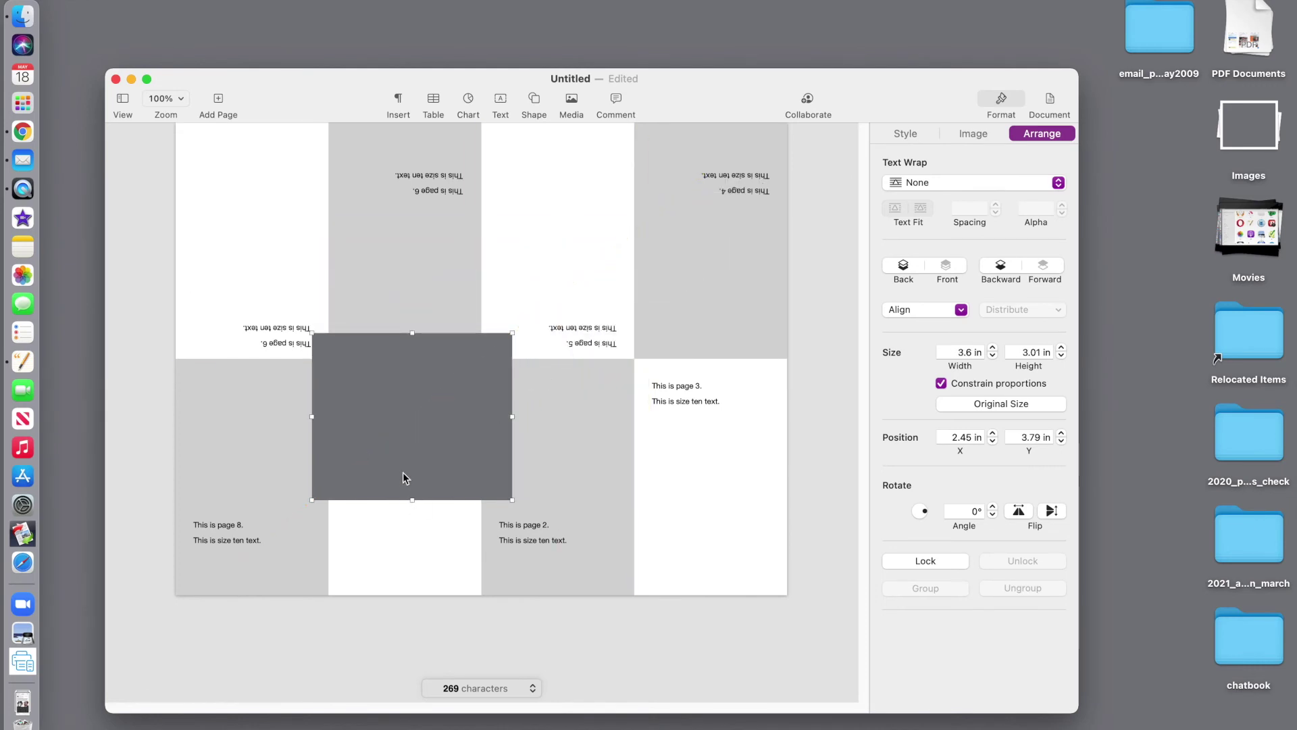
drag(414, 408, 583, 436)
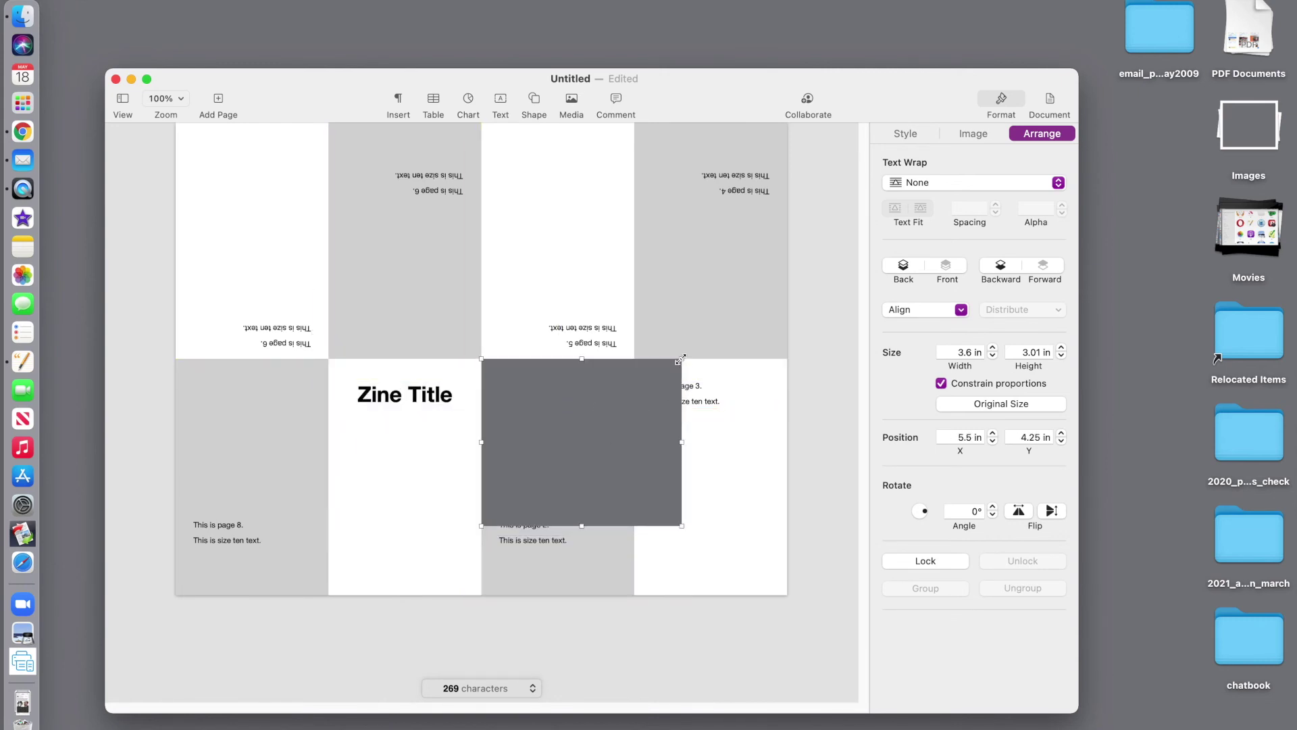
drag(682, 360, 631, 398)
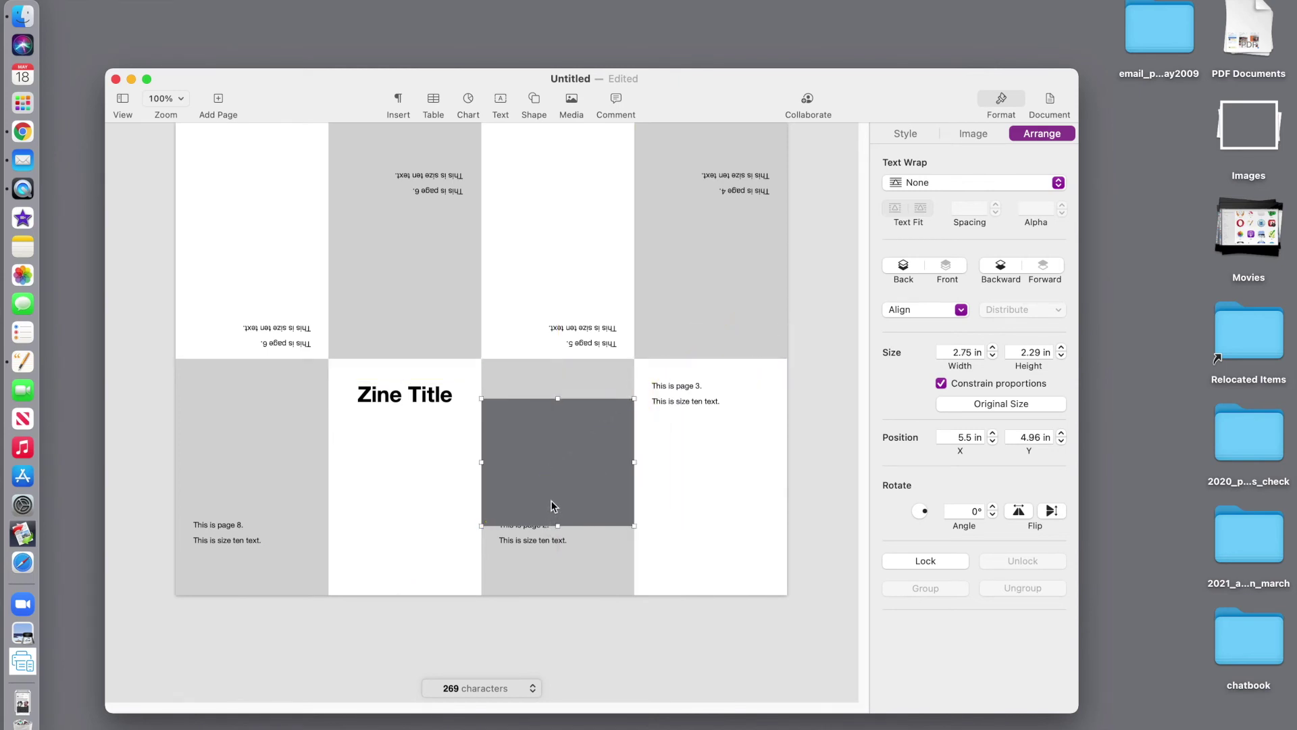
drag(551, 505, 550, 466)
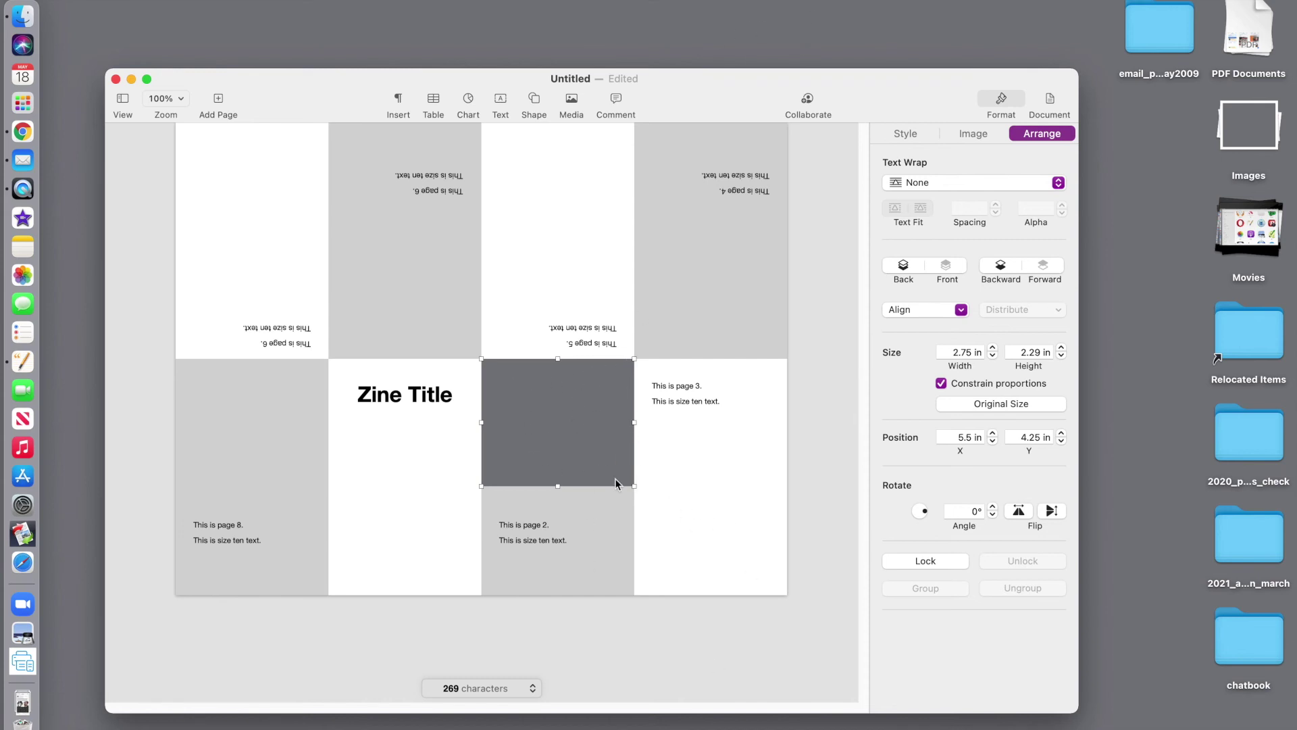
Step: Mask the gray image down to 2.75 × 1.87 in, keeping it atop the page-2 panel
double_click(558, 403)
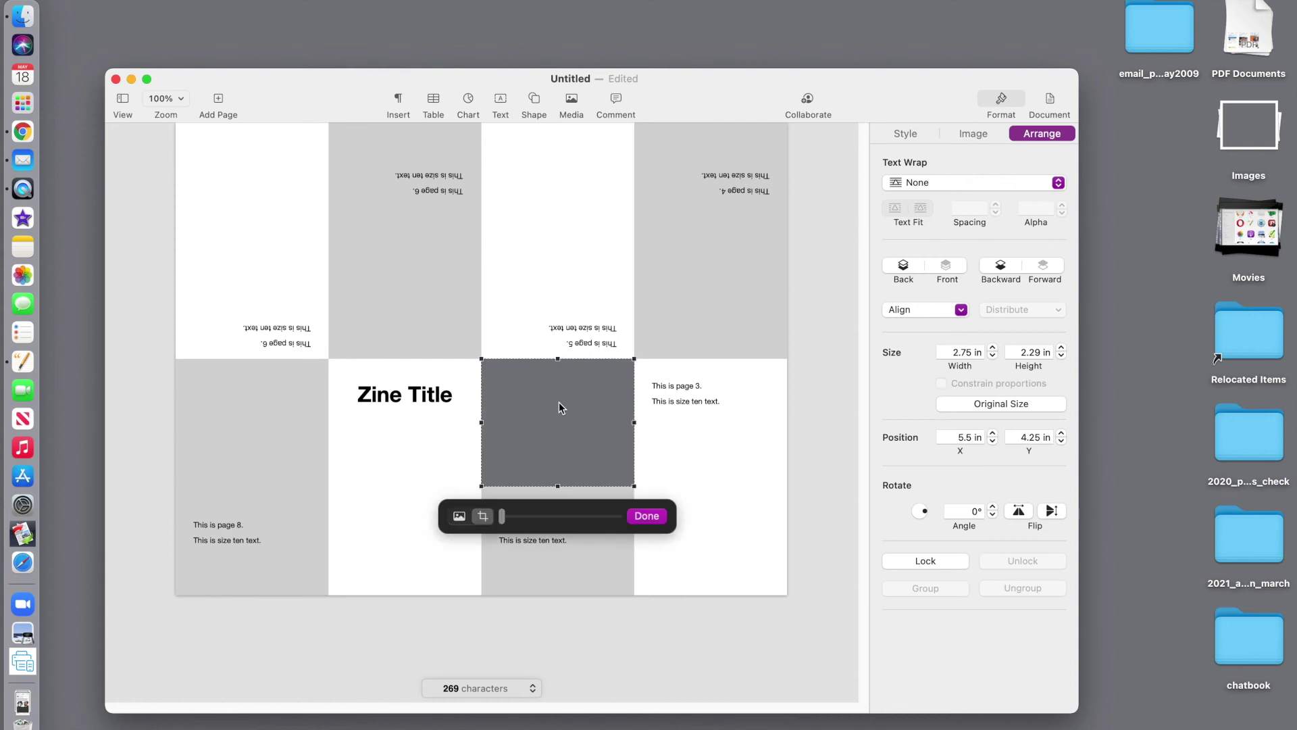
drag(558, 483, 557, 459)
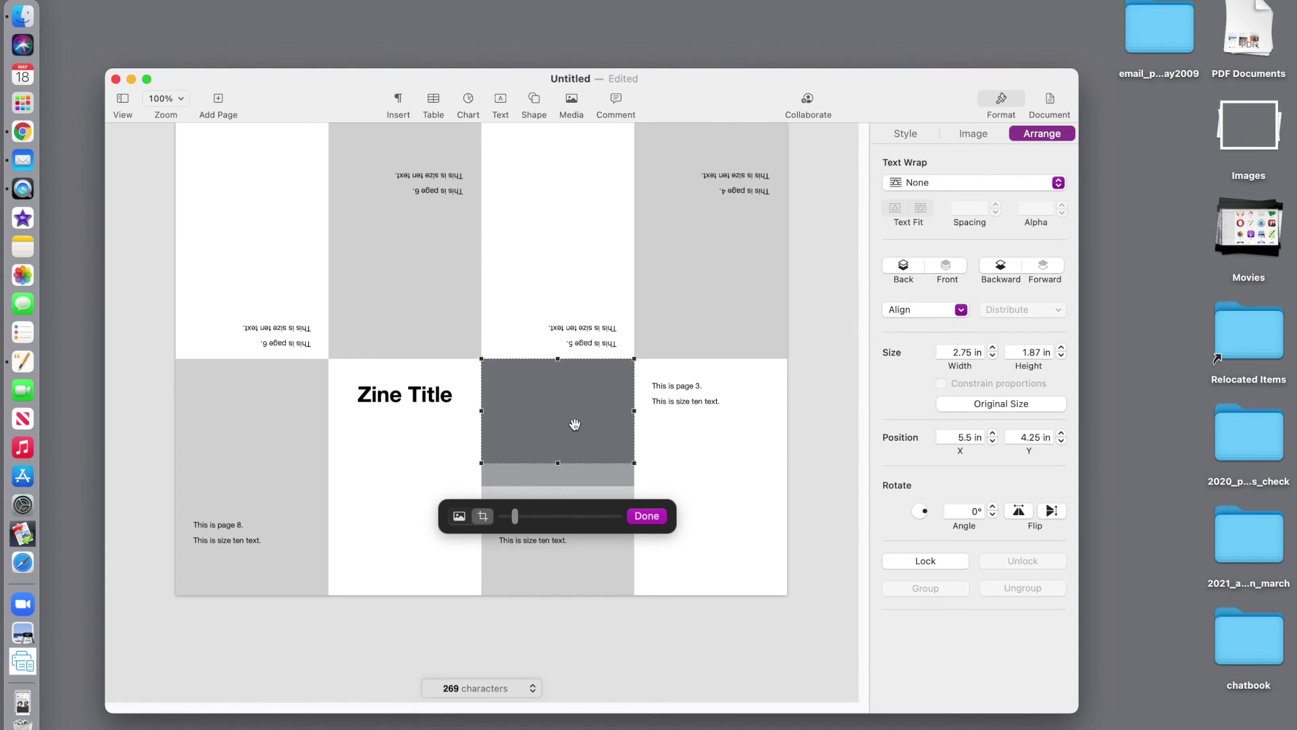
click(677, 480)
click(585, 439)
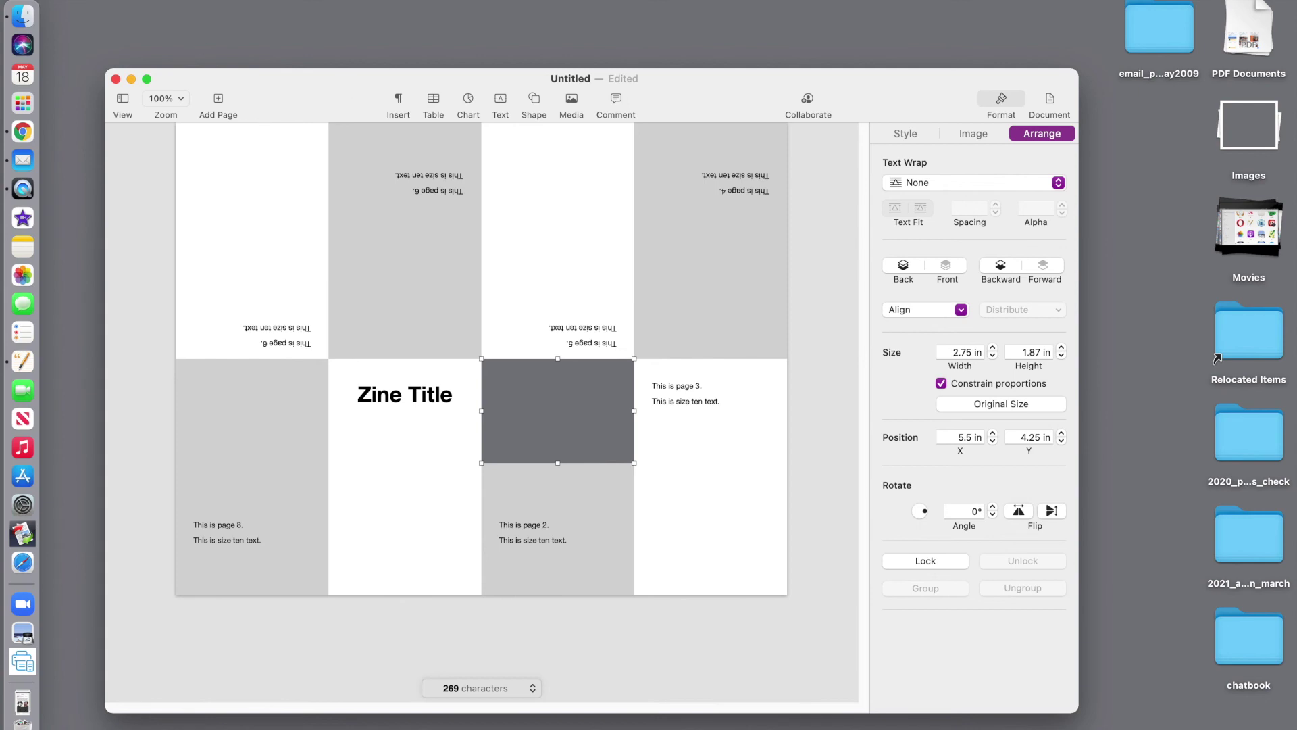
Step: Define the gray image as a media placeholder via Advanced in its context menu
right_click(259, 186)
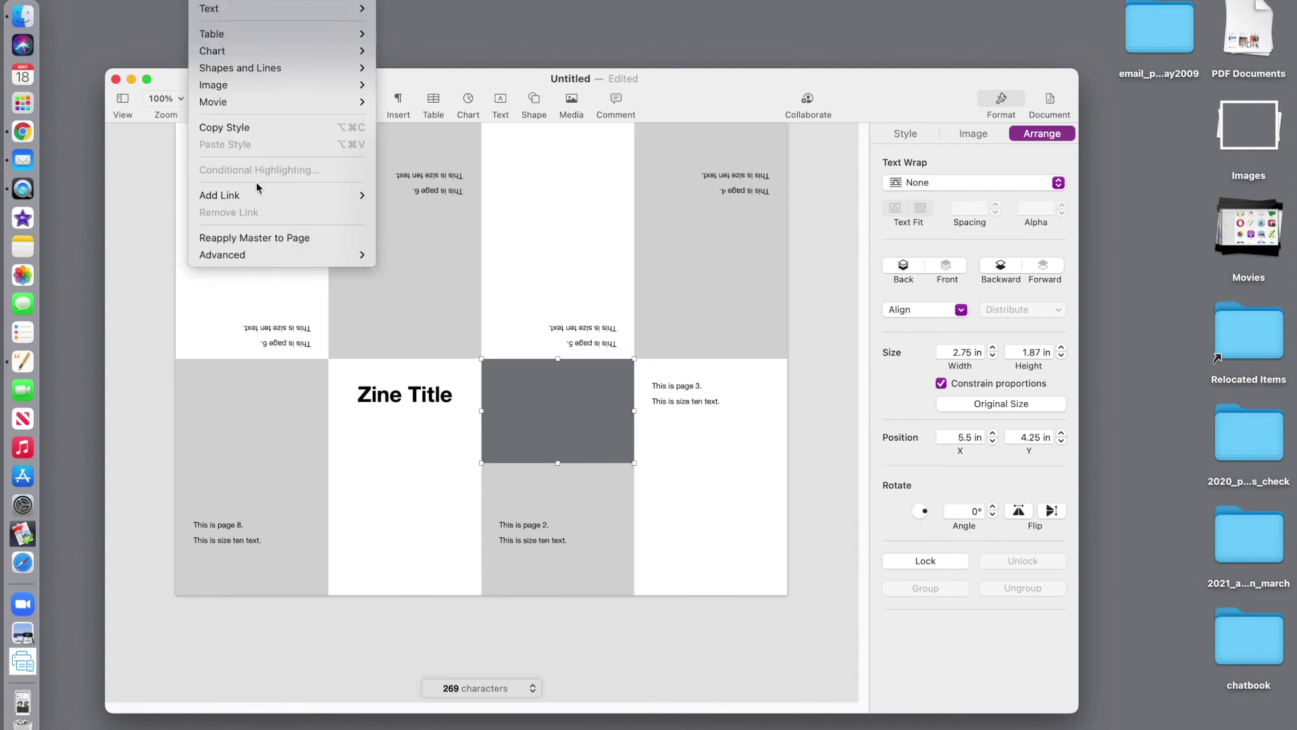
mouse_move(262, 253)
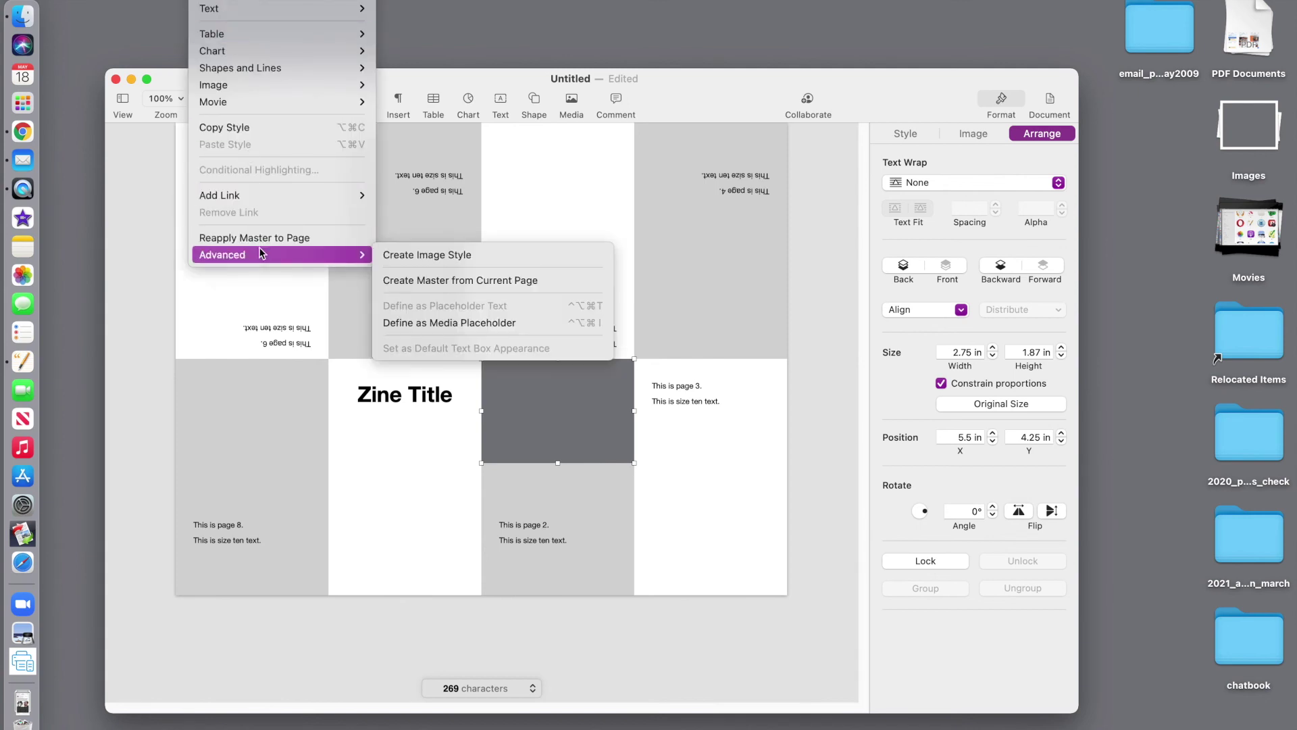
click(485, 323)
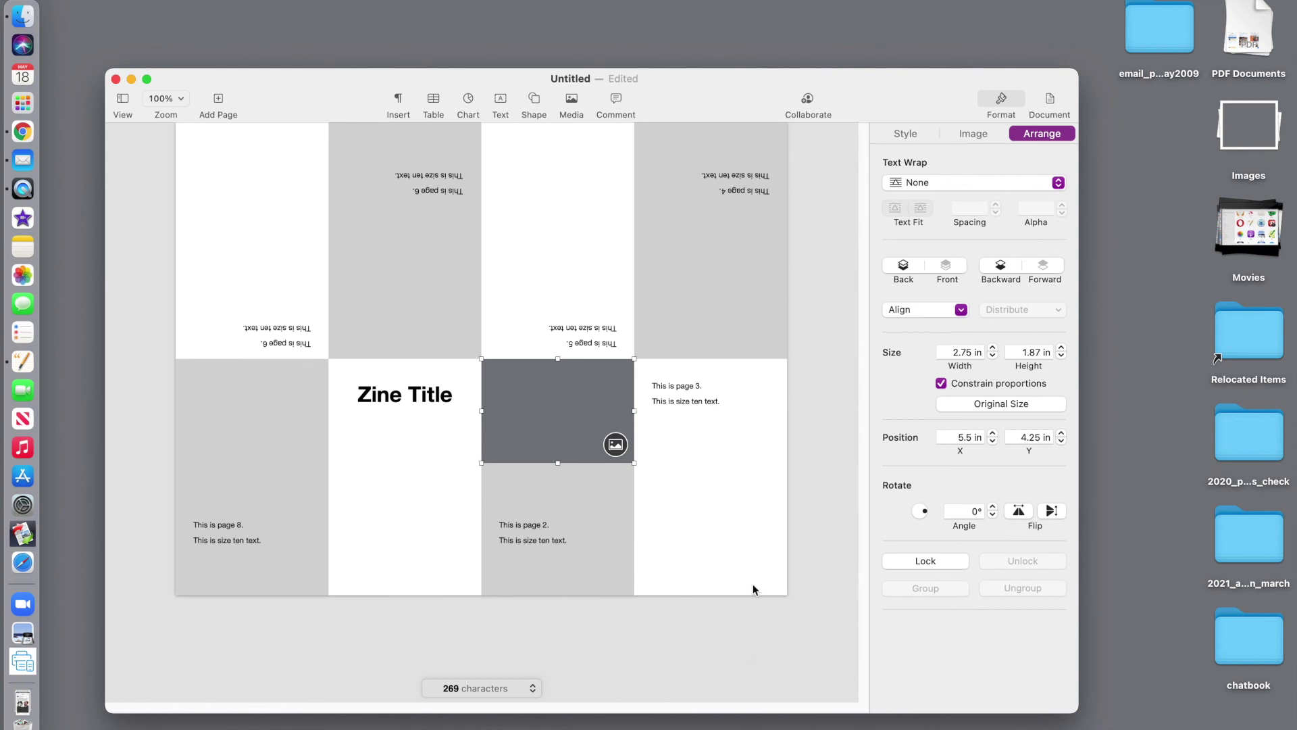
Step: Duplicate the placeholder into the bottom-right panel, the panel above page 3, and the top panel above page 5
drag(588, 431, 740, 556)
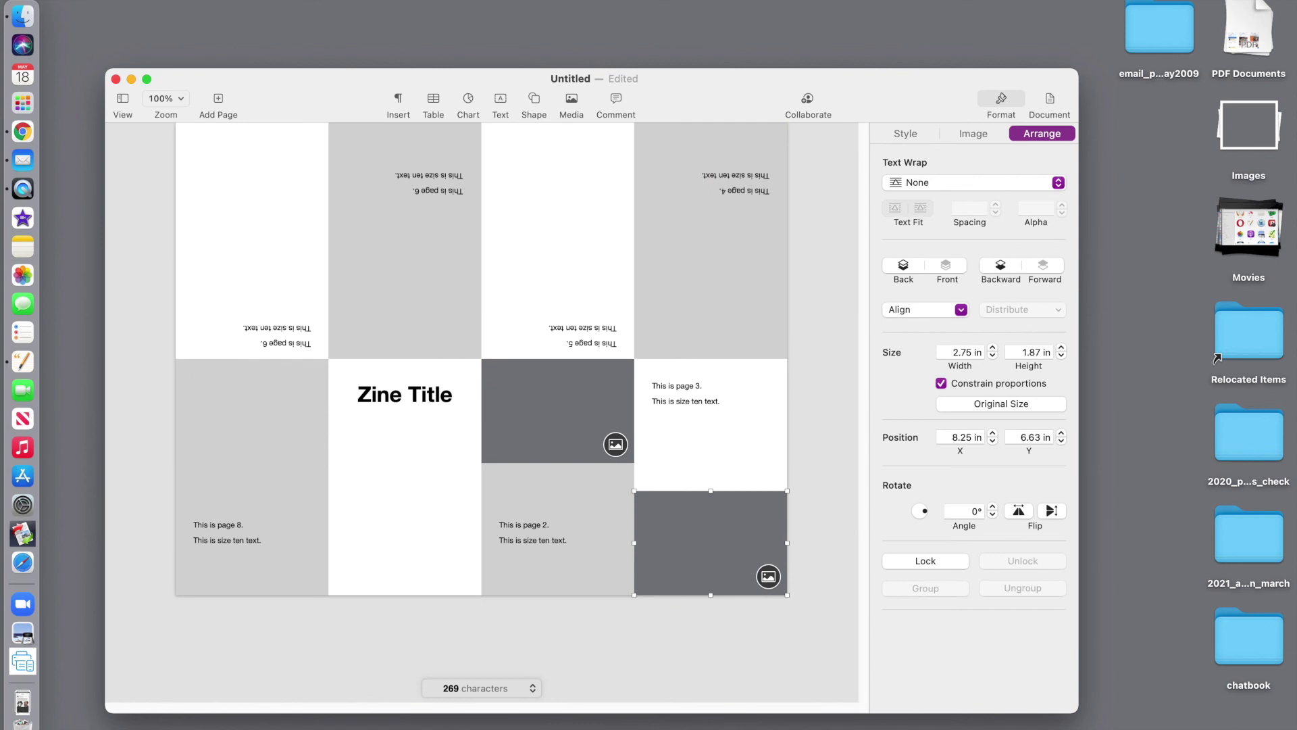
click(585, 416)
drag(585, 415, 727, 298)
click(529, 398)
drag(528, 398, 529, 160)
Step: Duplicate the placeholder into the panel below page 6, the top-left panel, and the panel below Zine Title
click(529, 399)
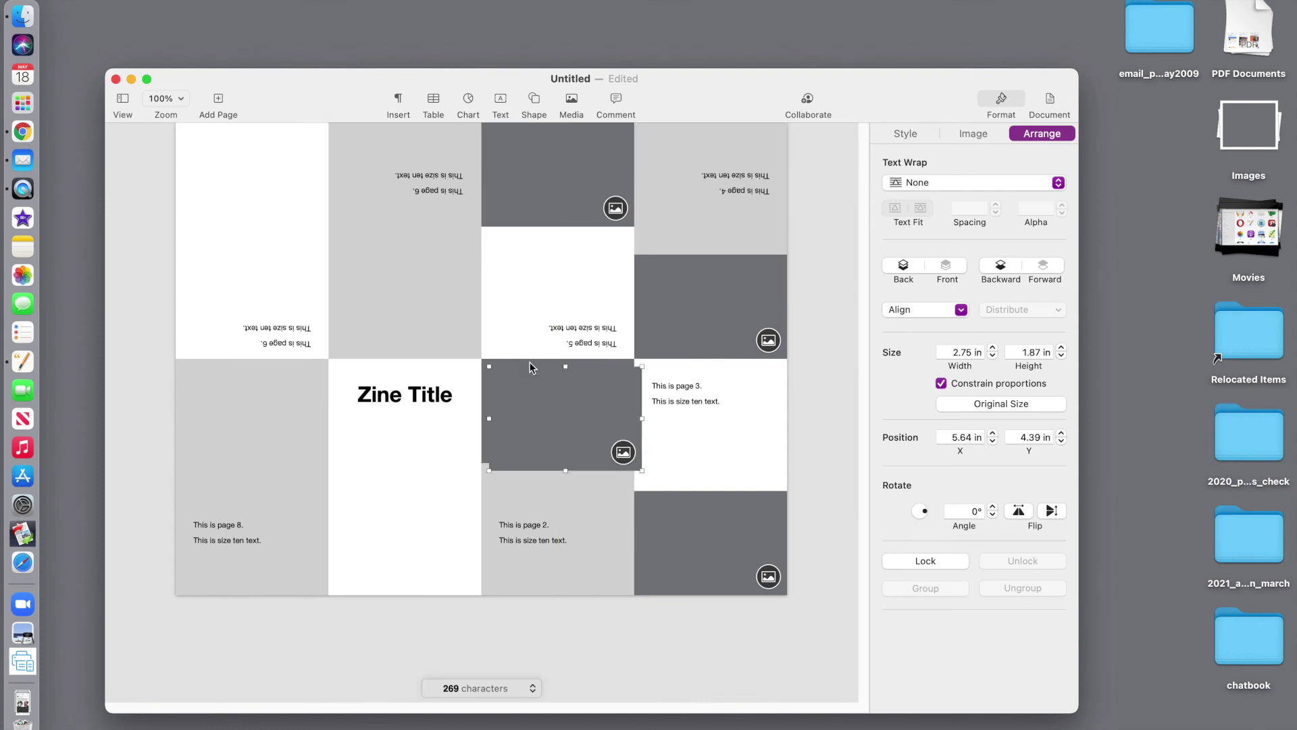
drag(529, 399, 375, 301)
click(550, 406)
drag(550, 405, 229, 419)
click(540, 424)
drag(533, 445, 380, 558)
click(202, 1)
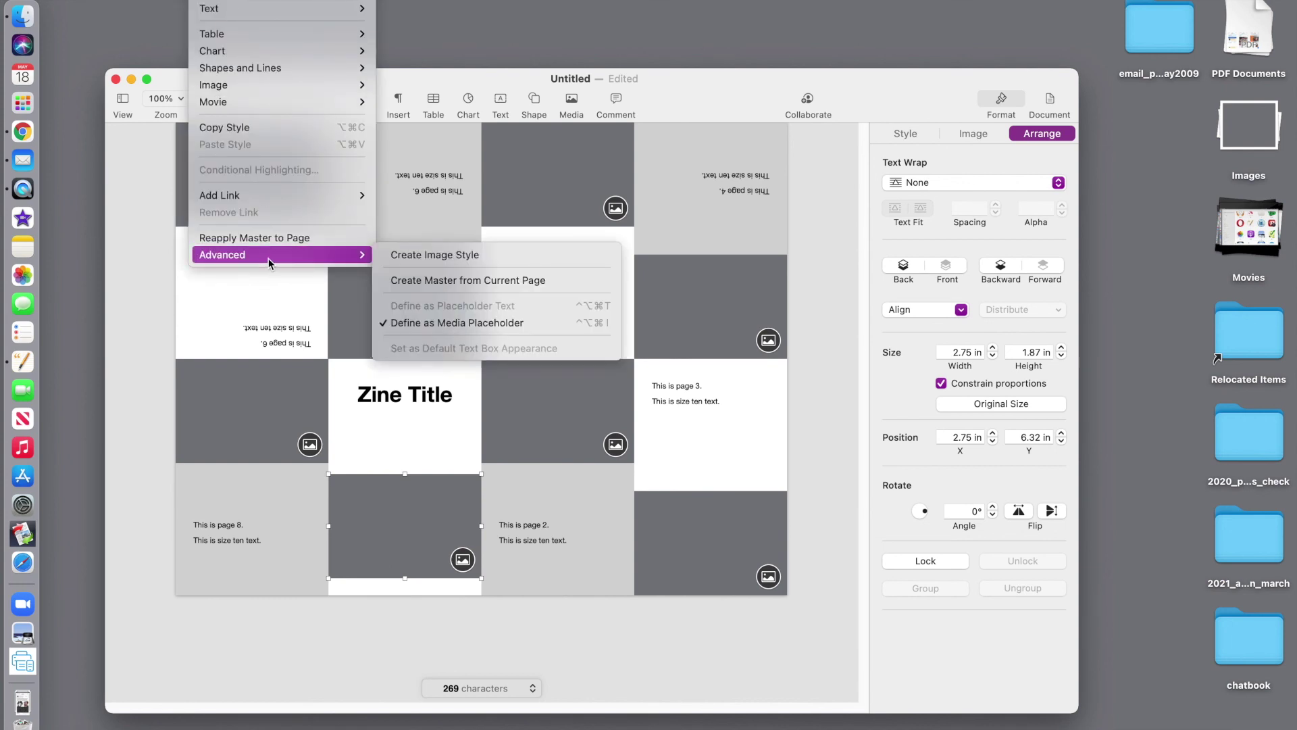
Step: Create a master page, Blank Copy, from the current zine page and exit master editing
click(468, 280)
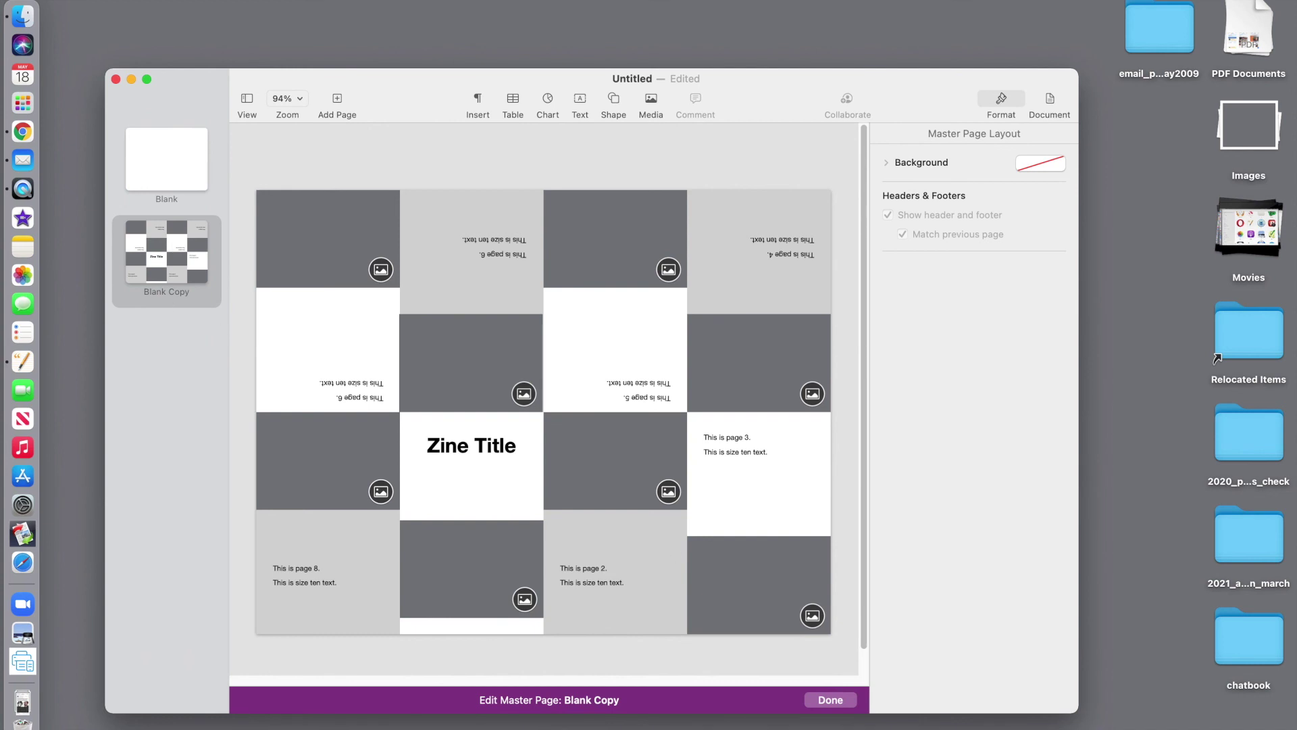
click(835, 703)
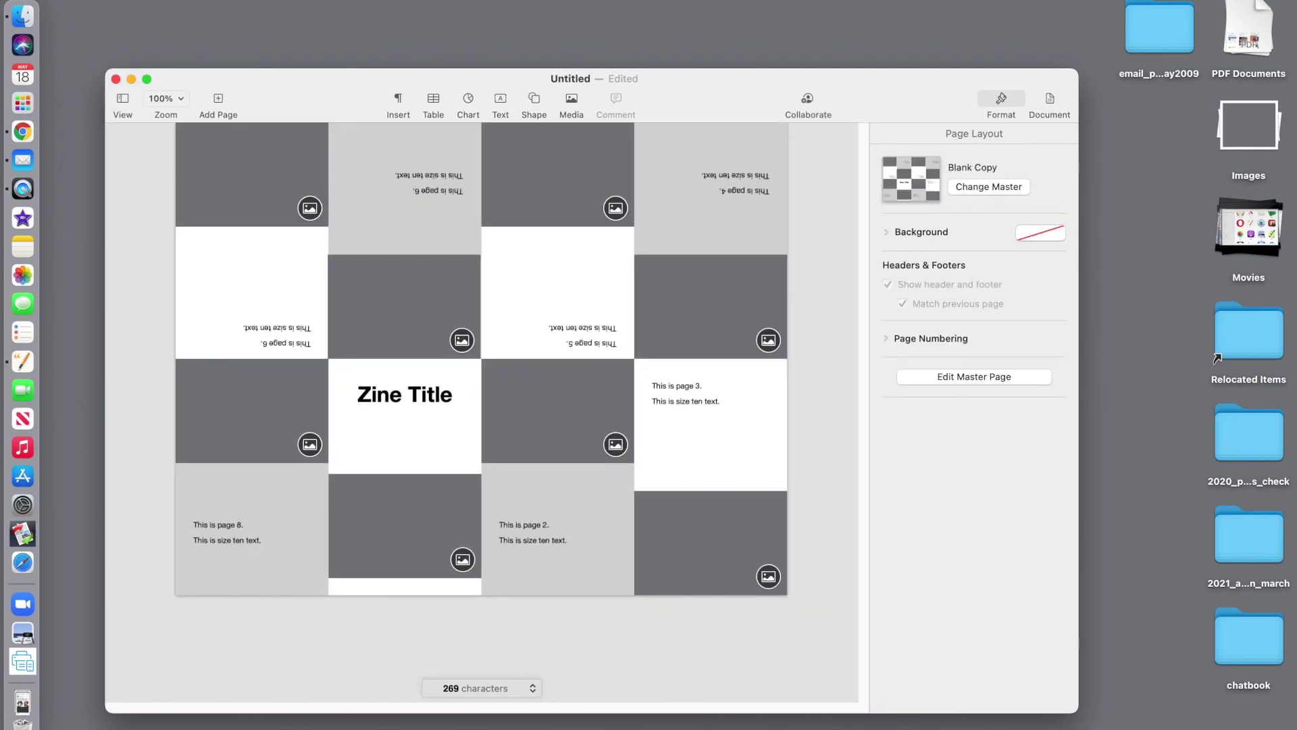
Step: Save the document as a template and add it to the Template Chooser under My Templates
click(102, 2)
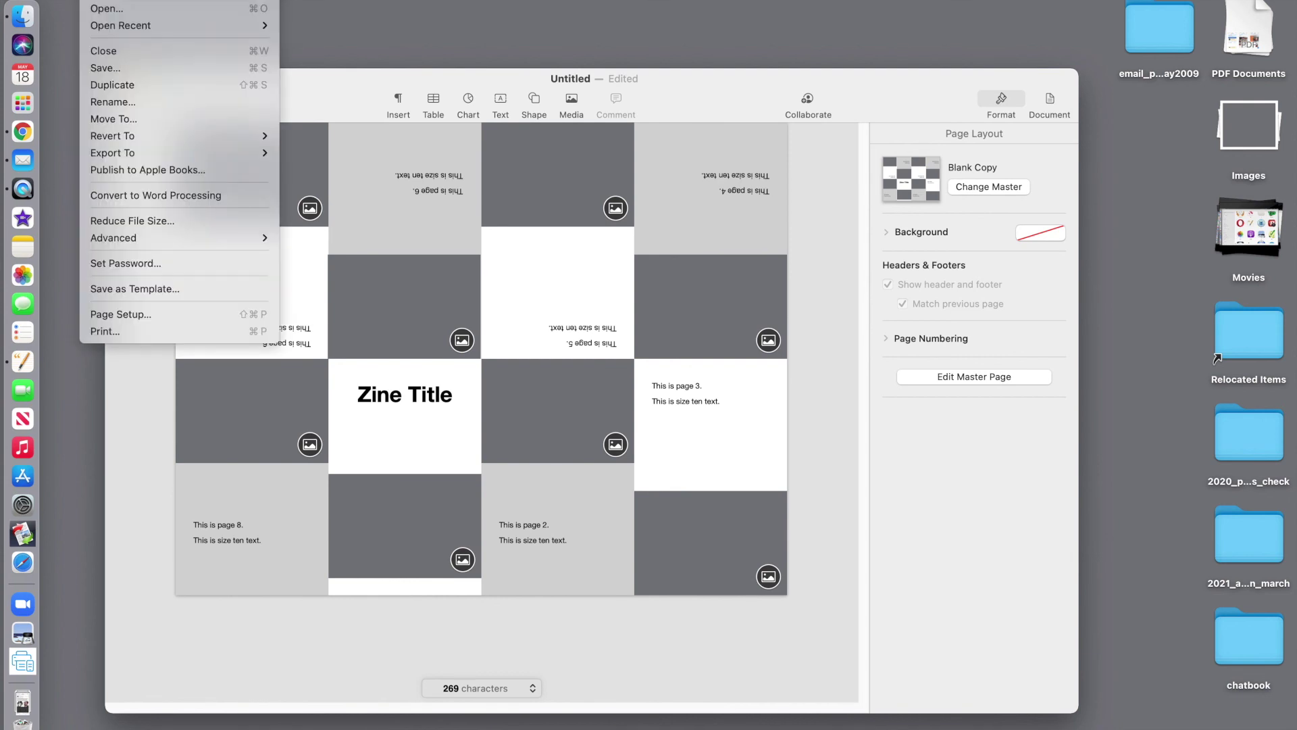
click(135, 288)
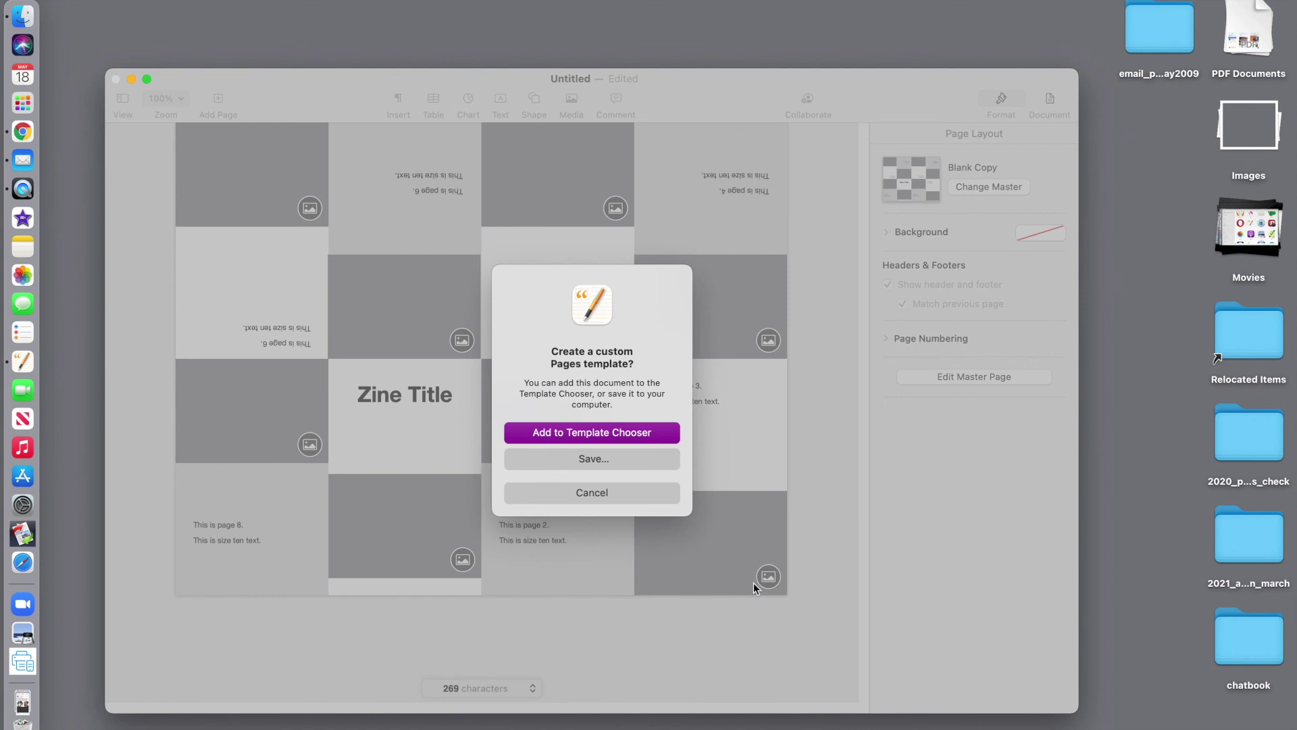
click(578, 433)
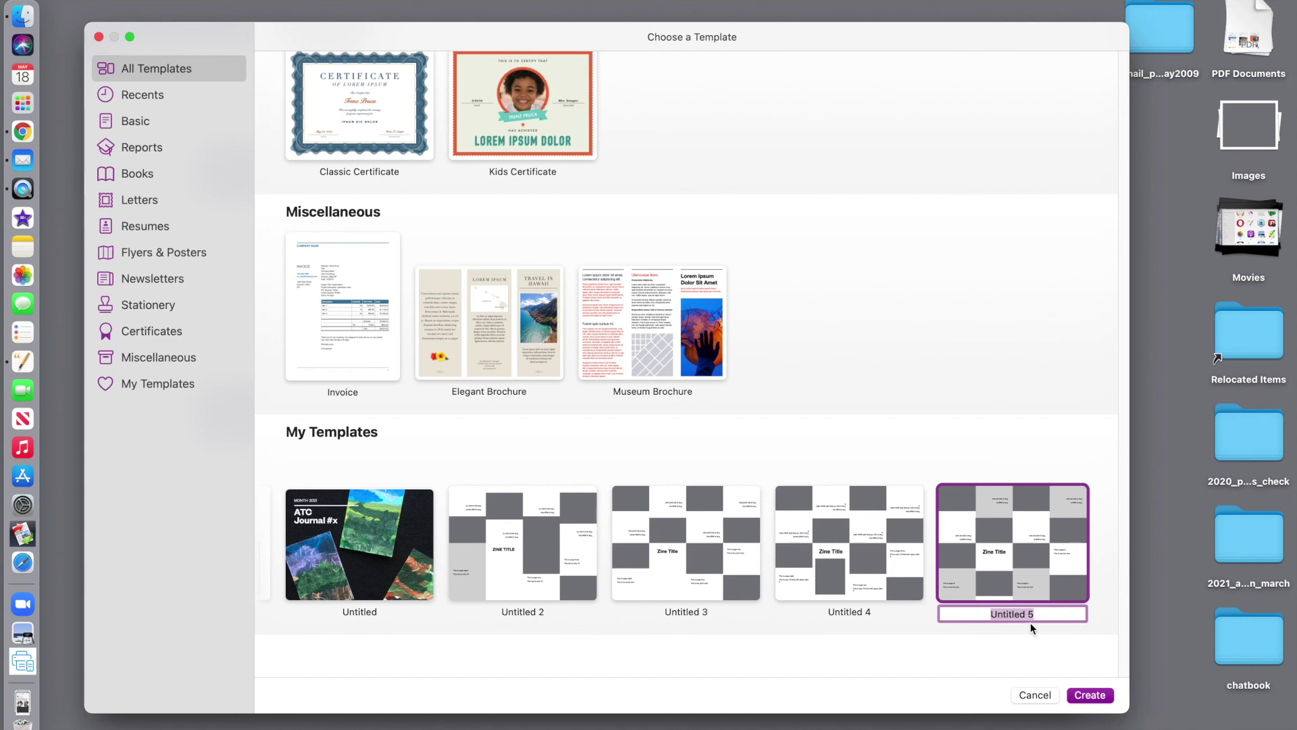
Step: Name the new custom template mini-zine_GRAY
text(mini-zine_GRAY)
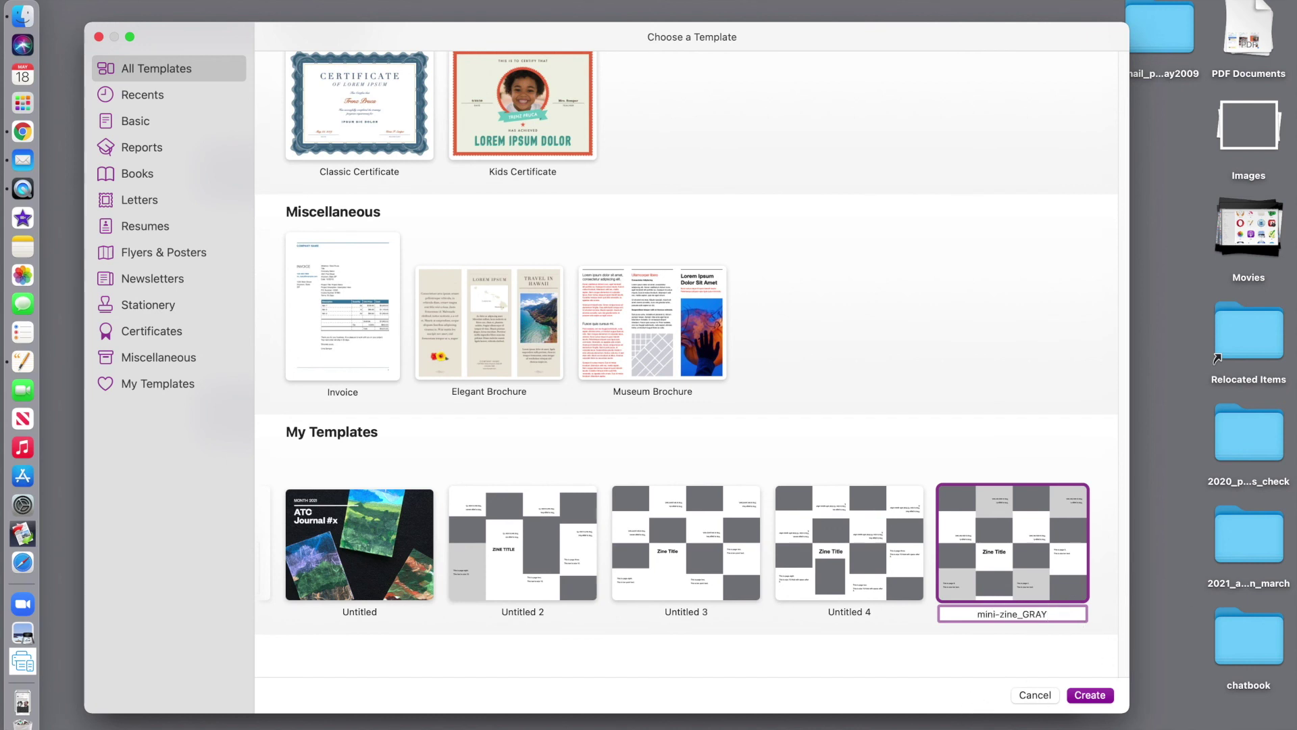